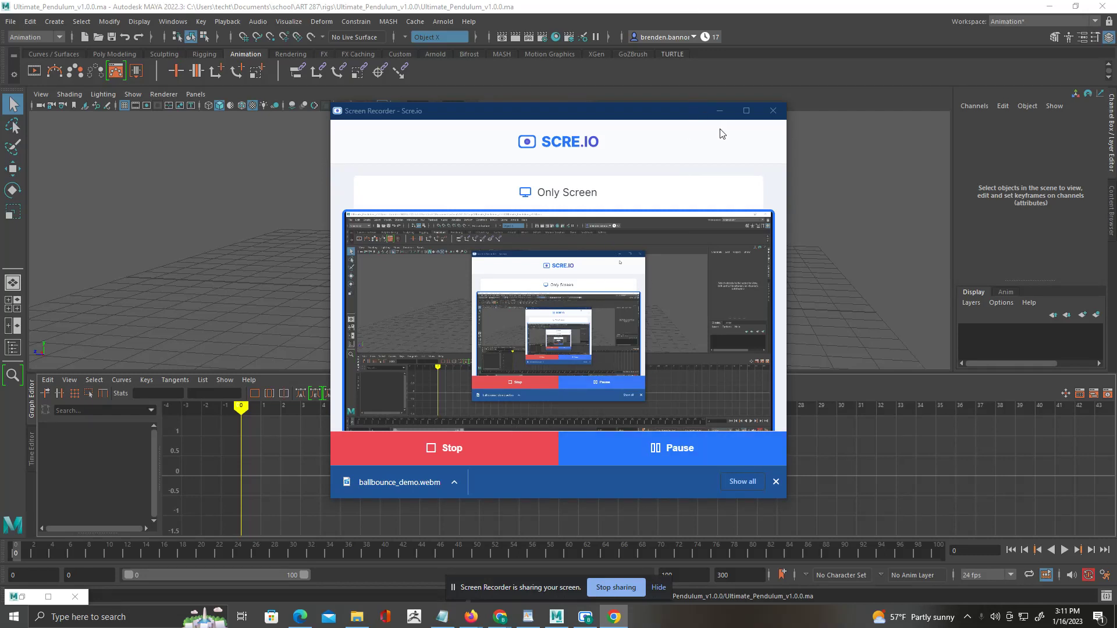
Minimize the screen recorder window and enlarge the perspective viewport by shrinking the Graph Editor
click(719, 111)
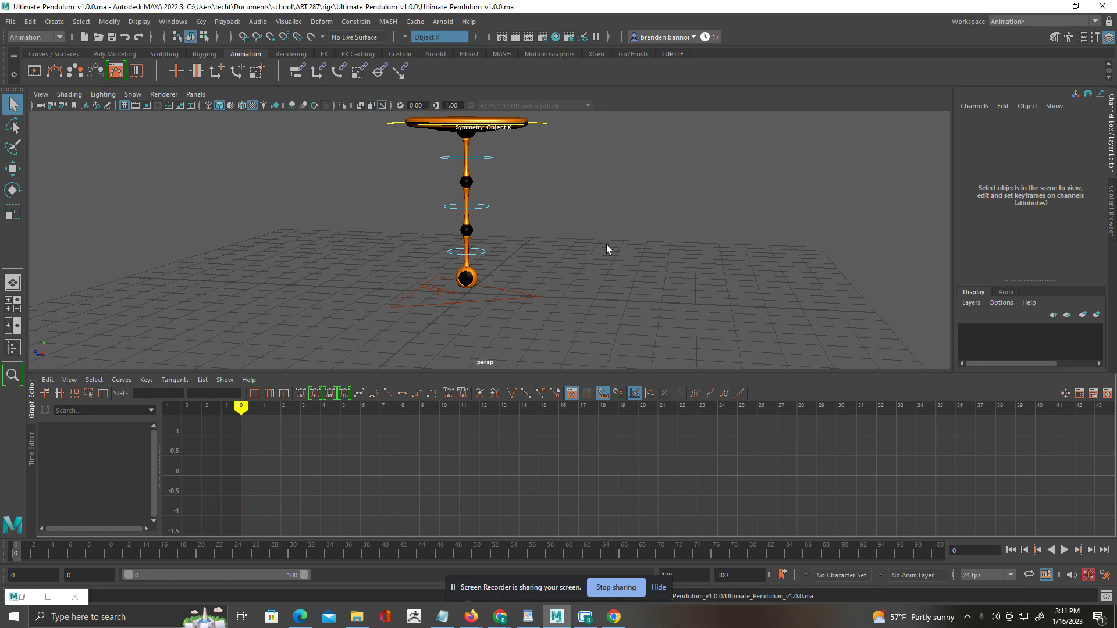
alt+middle_drag(594, 264, 587, 291)
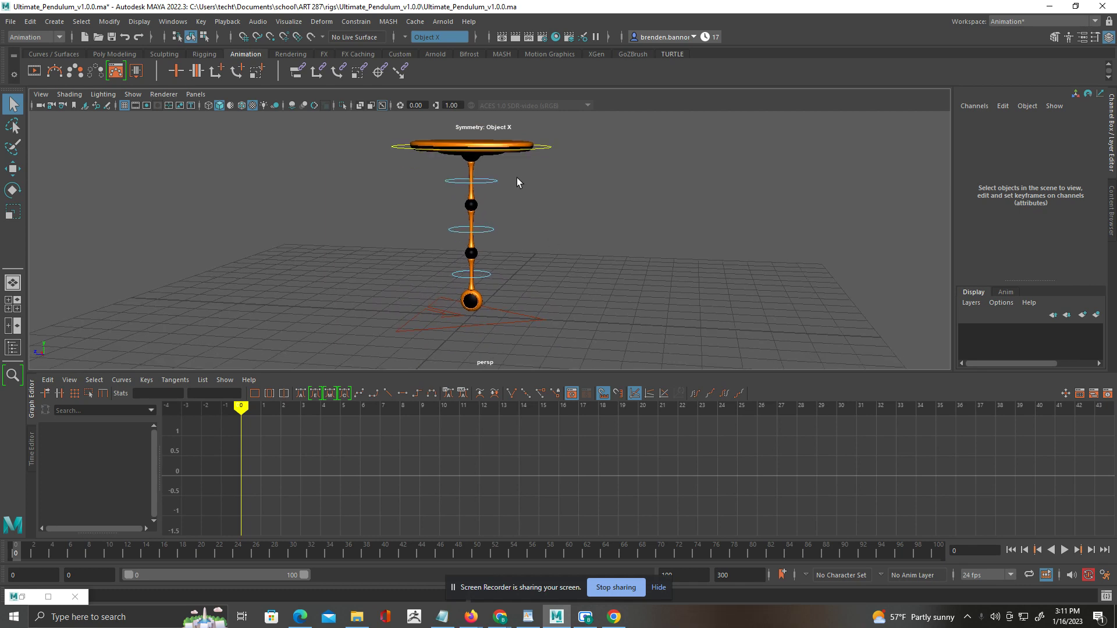
alt+drag(545, 249, 525, 266)
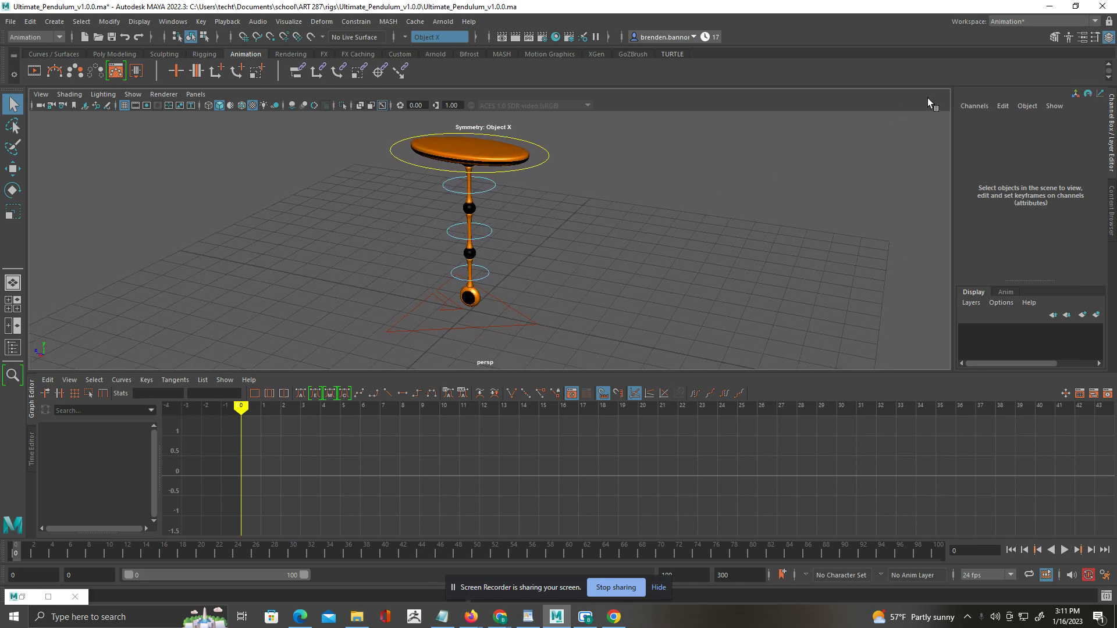
click(1022, 23)
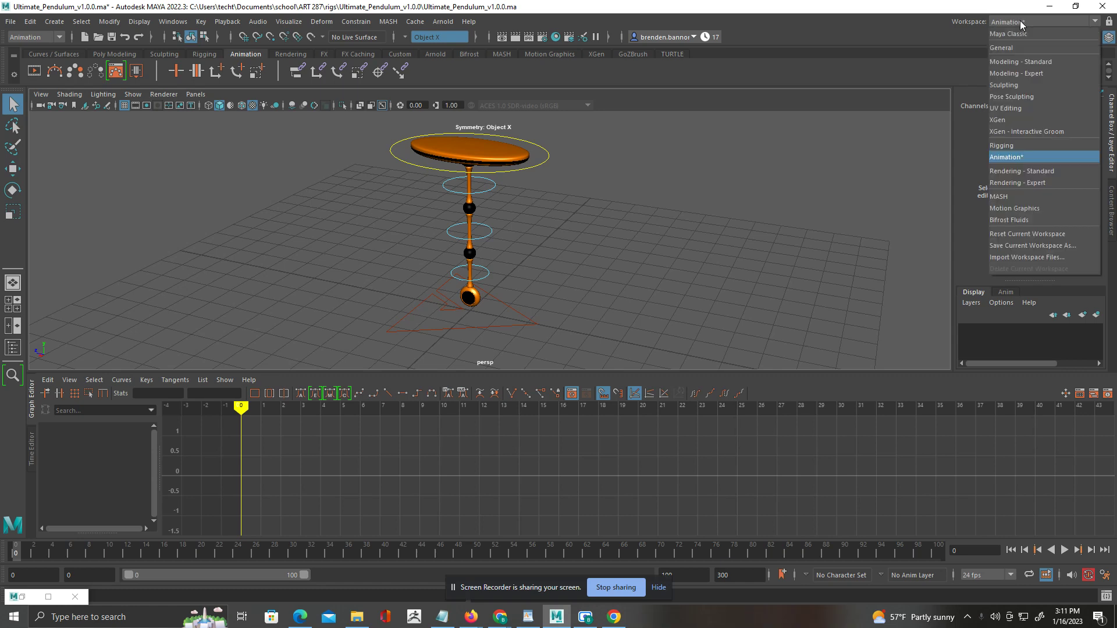
click(1017, 24)
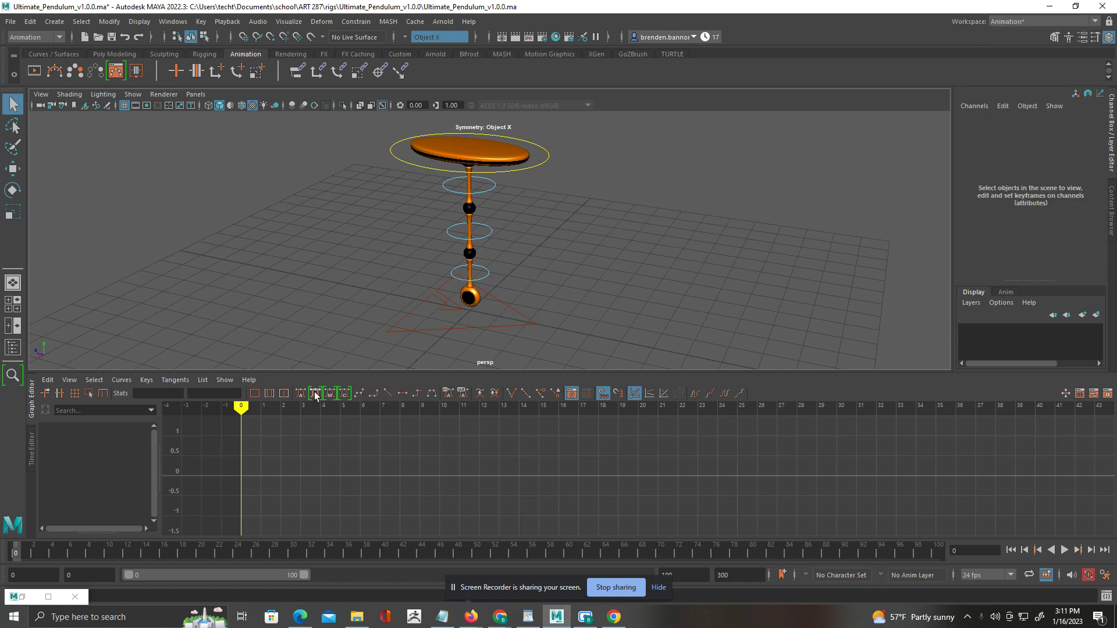
drag(349, 369, 352, 418)
alt+drag(574, 364, 501, 302)
Test the main pendulum control CTRL_Pend_Main by moving it about 2.2 units along Z, and undo the move
drag(513, 193, 493, 228)
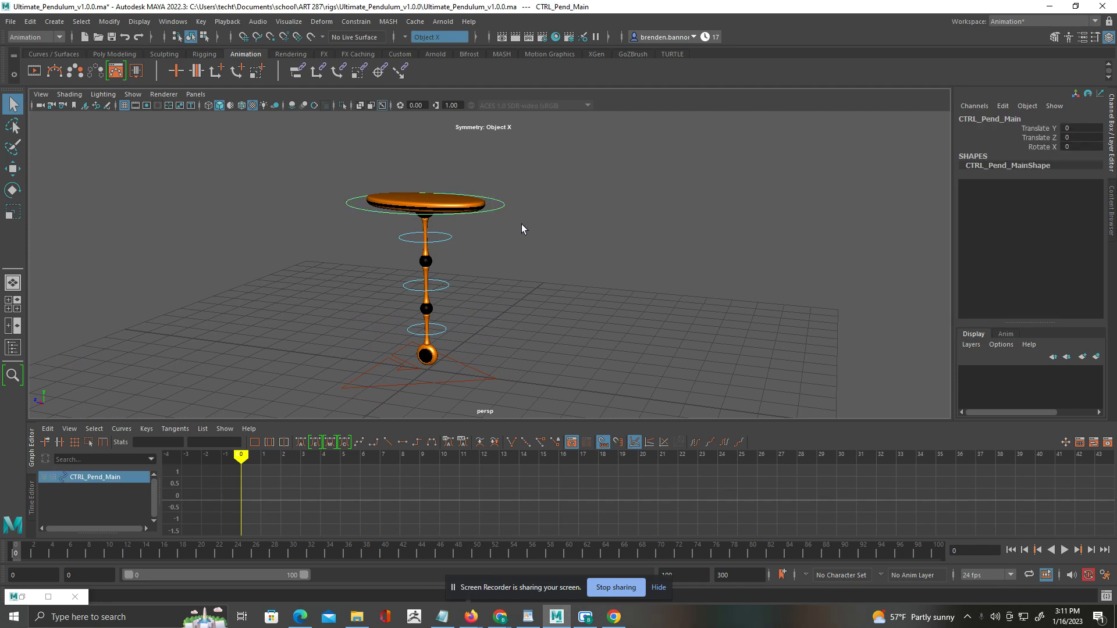
key(w)
alt+drag(379, 223, 382, 239)
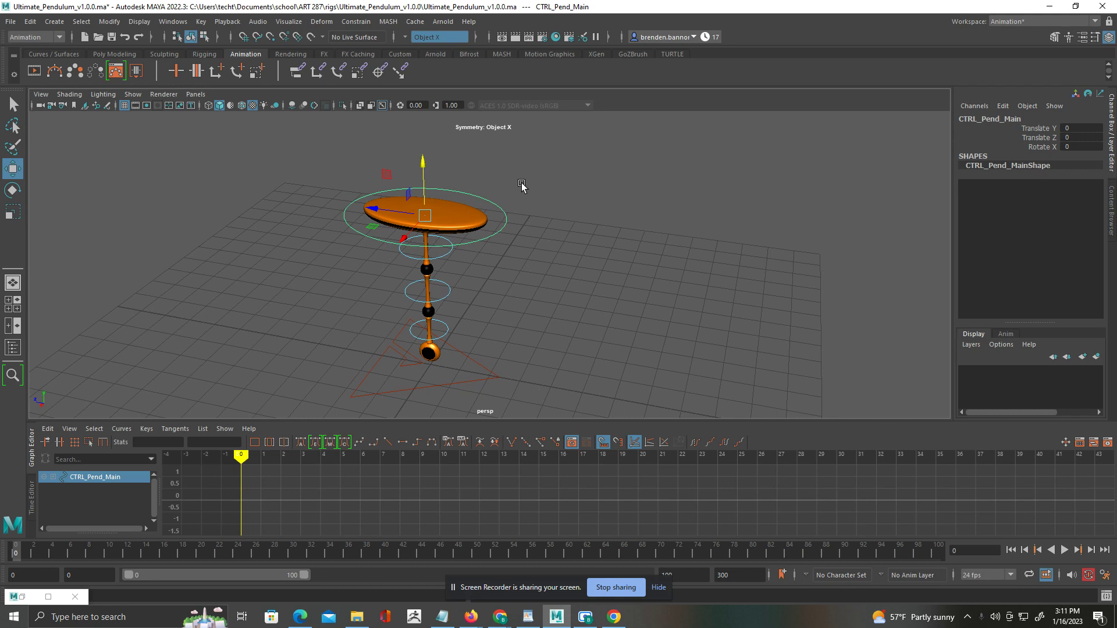
drag(521, 184, 496, 236)
drag(381, 213, 312, 201)
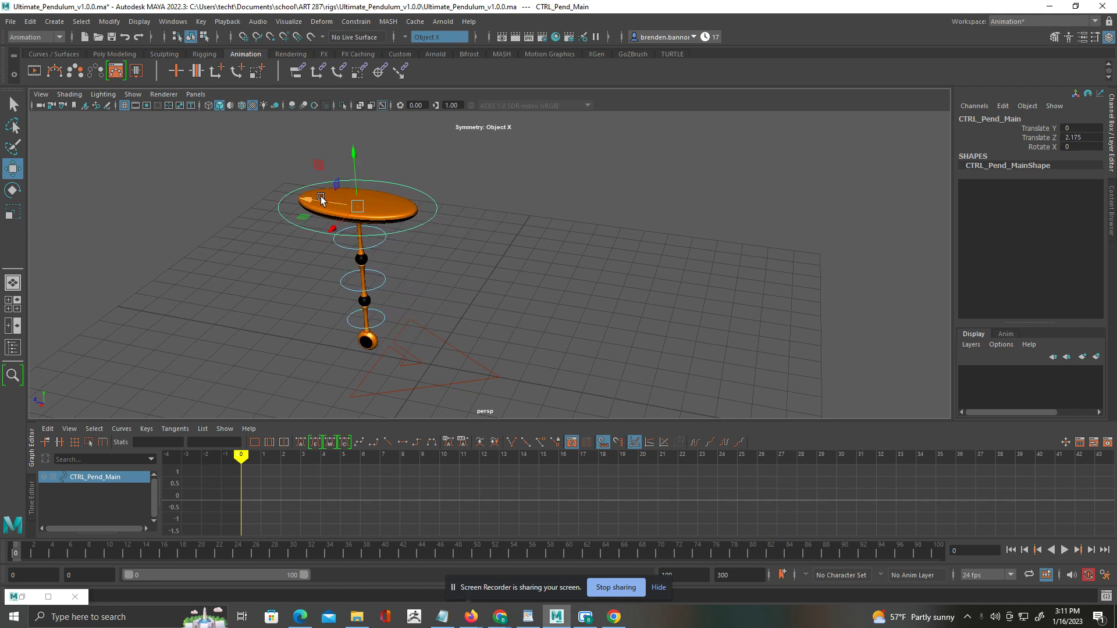
key(ctrl+z)
Select the CTRL_Root control on the ground to examine its attributes, and deselect it
alt+drag(477, 265, 511, 270)
drag(516, 325, 488, 393)
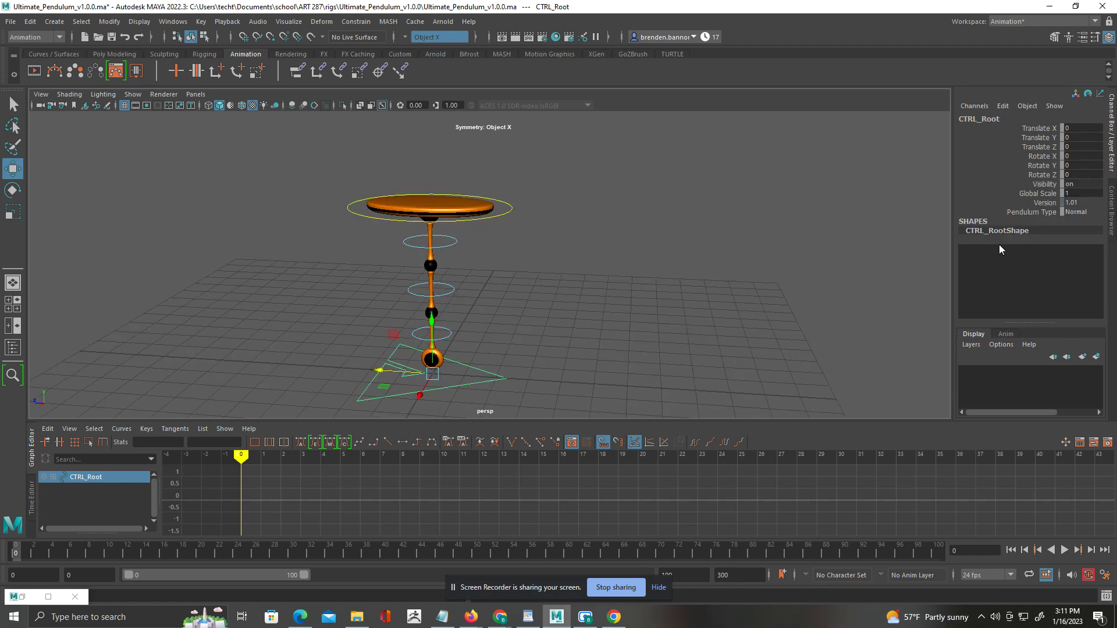
click(674, 286)
Try rotating the uppermost segment control CTRL_Pend_01, and undo the rotation
drag(466, 239, 447, 265)
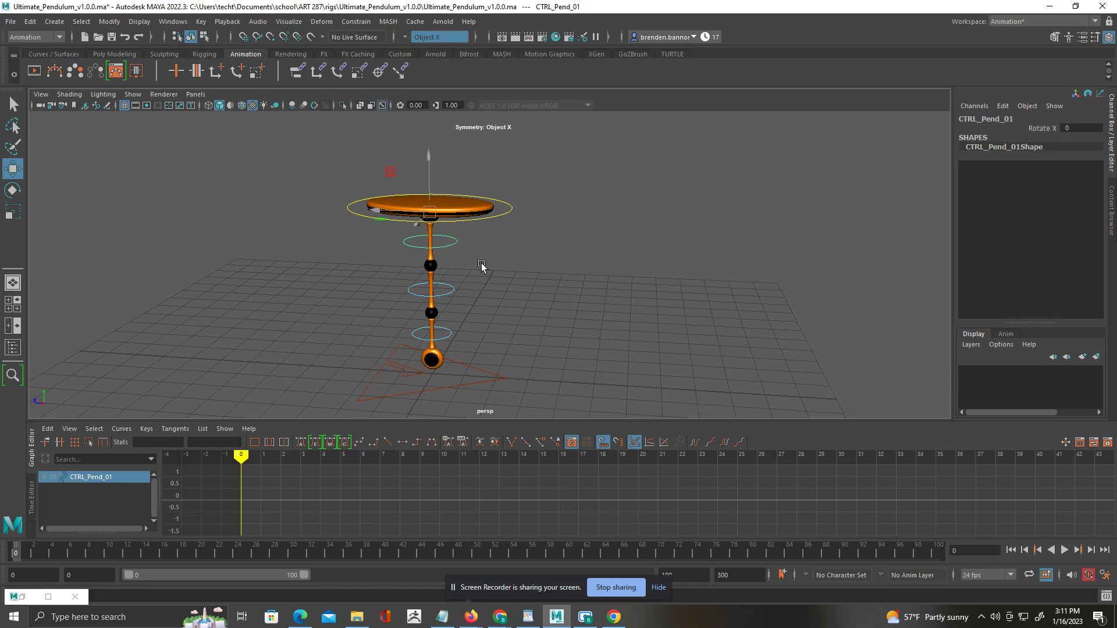
key(e)
drag(473, 185, 458, 161)
key(ctrl+z)
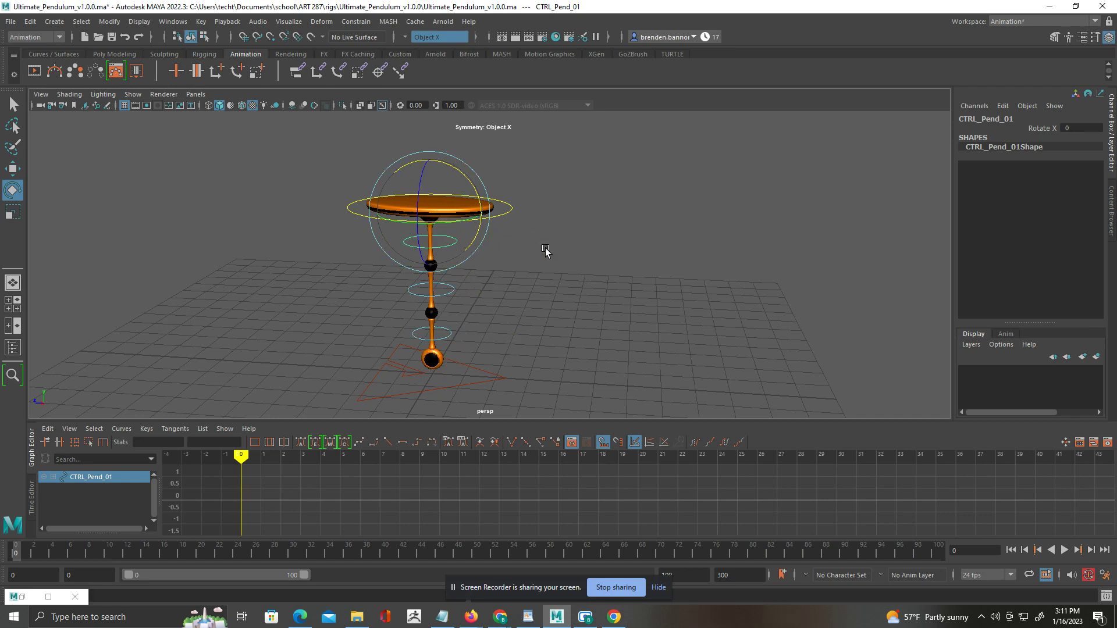
click(542, 247)
Select all three pendulum segment controls together and key them at frame 0, rotated to about -37.3 on X
drag(477, 233, 441, 347)
drag(476, 224, 506, 219)
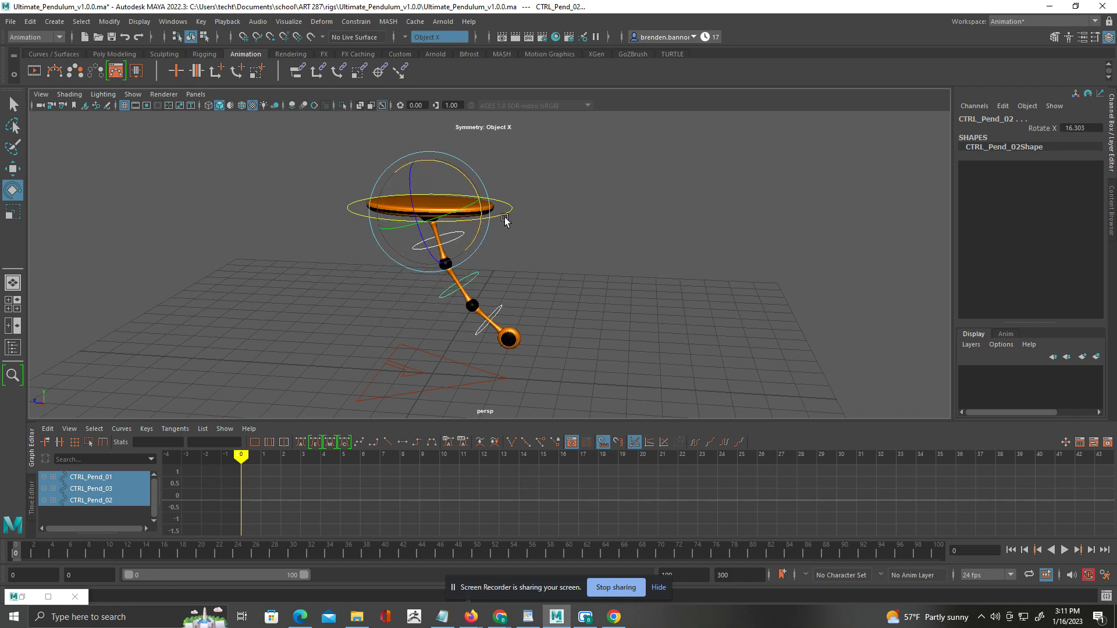
key(ctrl+z)
alt+drag(540, 285, 539, 278)
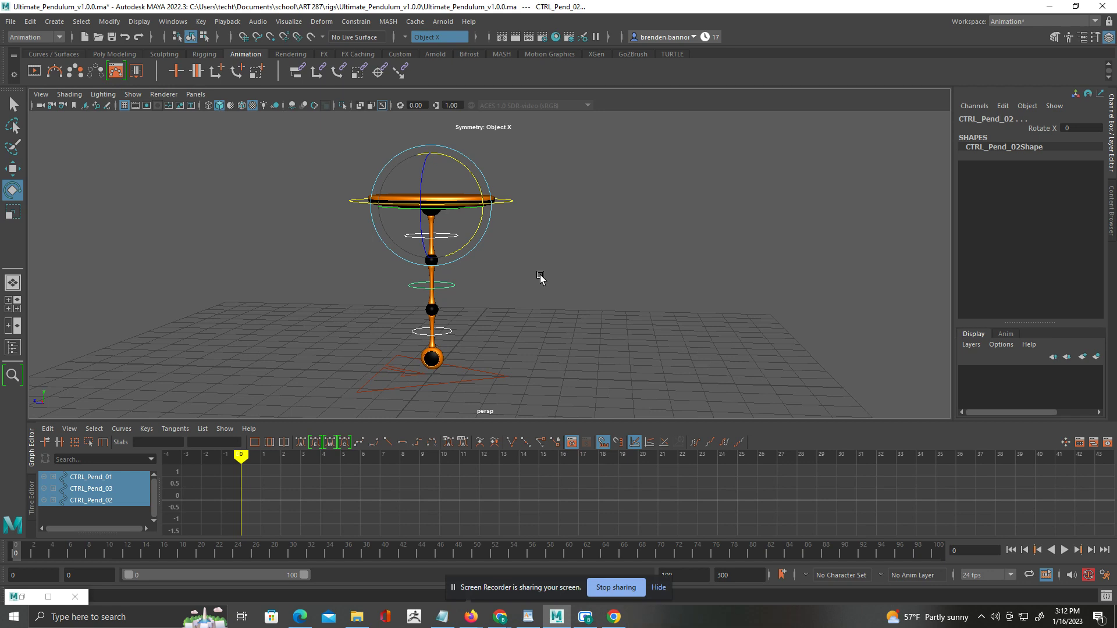
key(s)
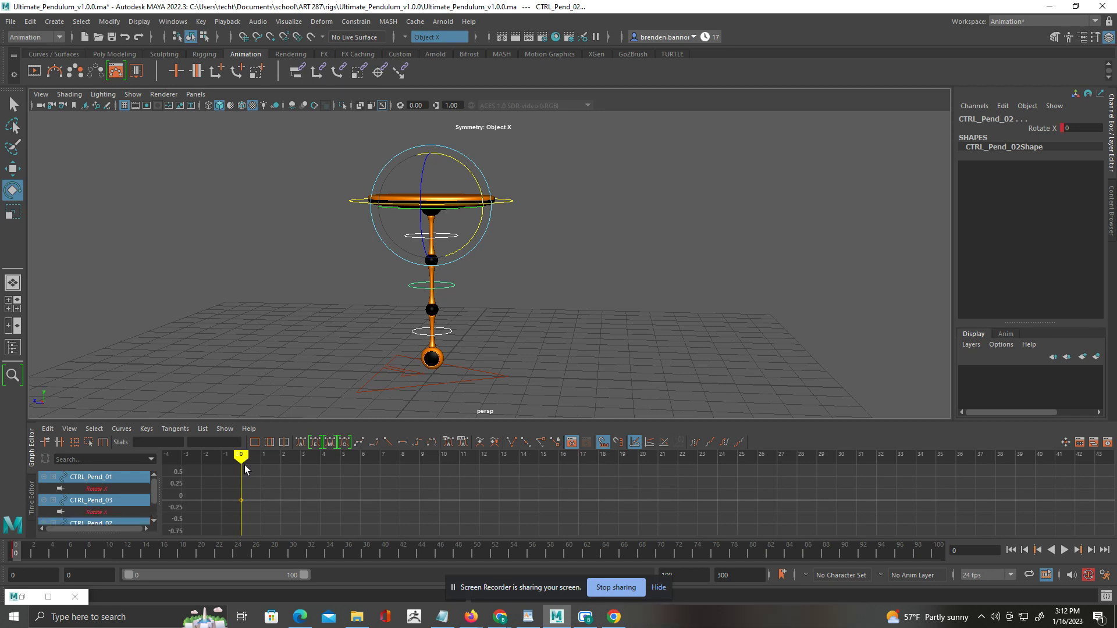
mouse_move(241, 457)
mouse_down()
mouse_move(400, 456)
mouse_move(249, 456)
mouse_up()
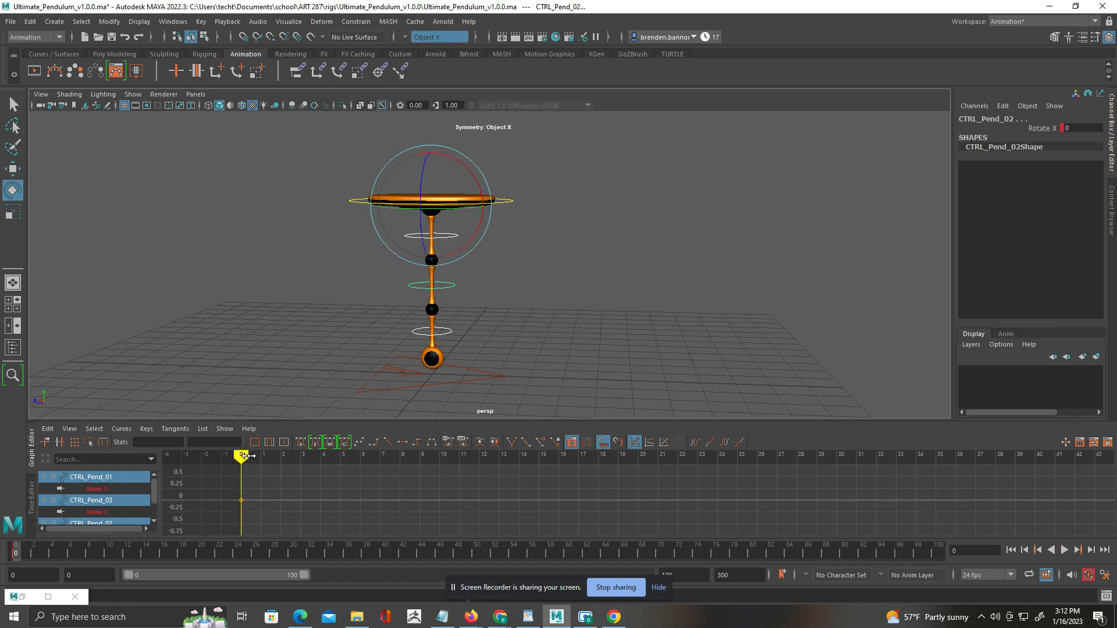
drag(478, 229, 462, 259)
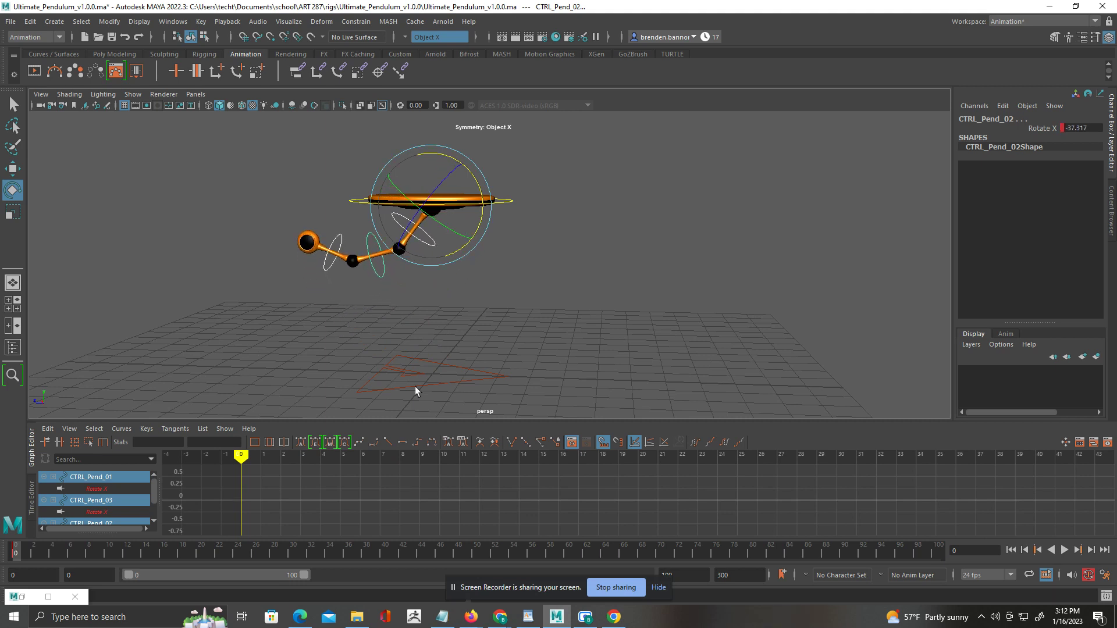
At frame 10, swing the three segment controls to the opposite side with Rotate X at about 42.1
key(alt+v)
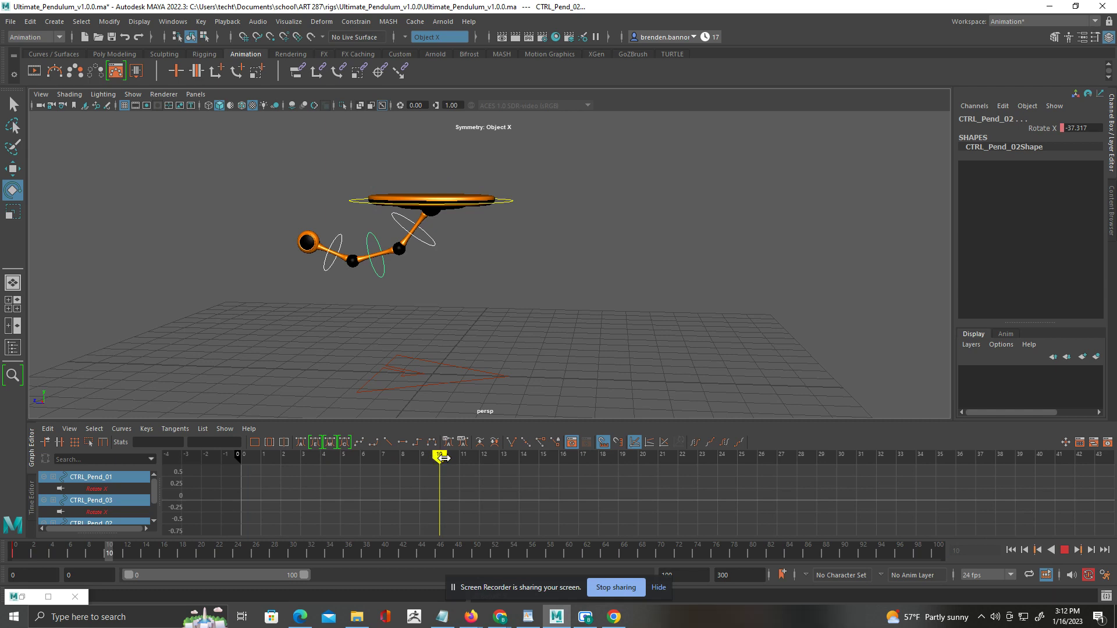
key(alt+v)
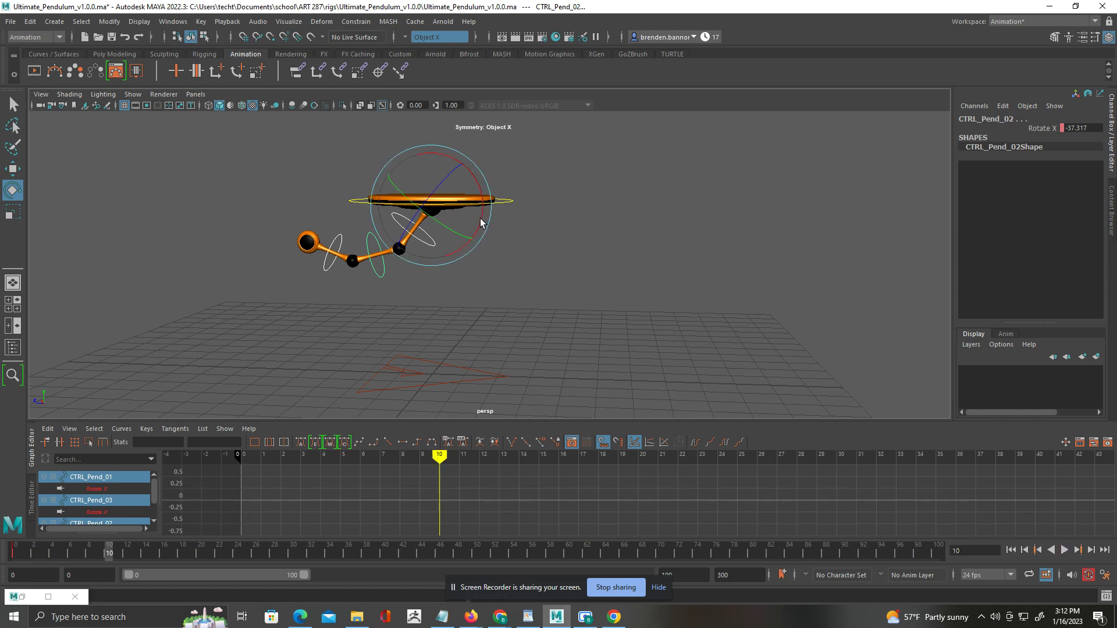
drag(481, 223, 453, 157)
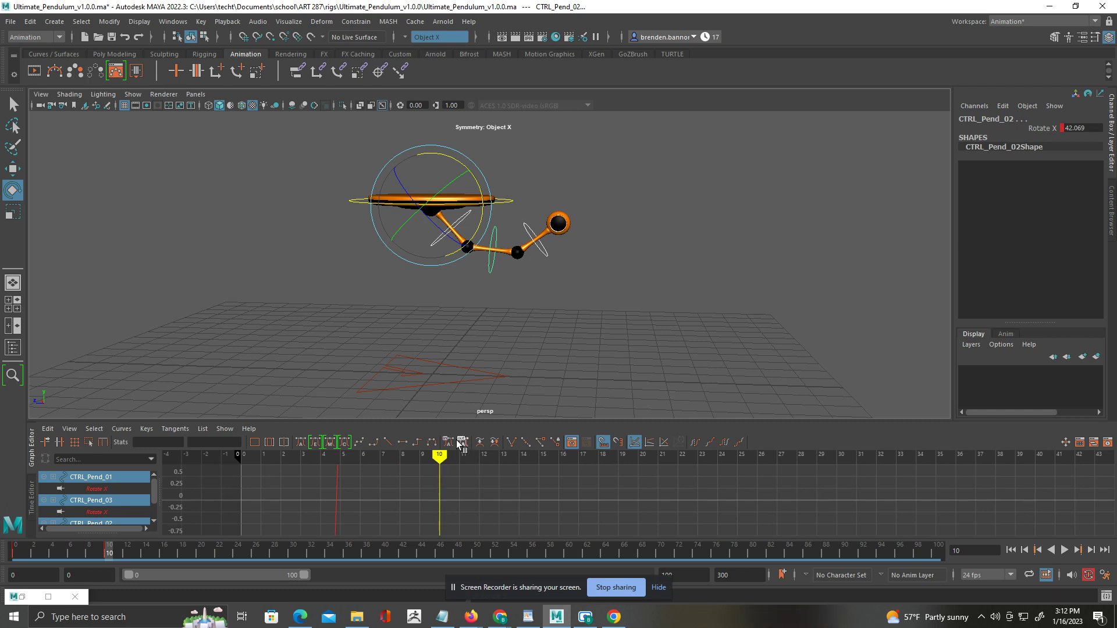
key(alt+v)
Copy the segment controls' key from frame 0 and paste it at frame 20
mouse_move(446, 458)
mouse_down()
mouse_move(659, 460)
mouse_move(639, 460)
mouse_up()
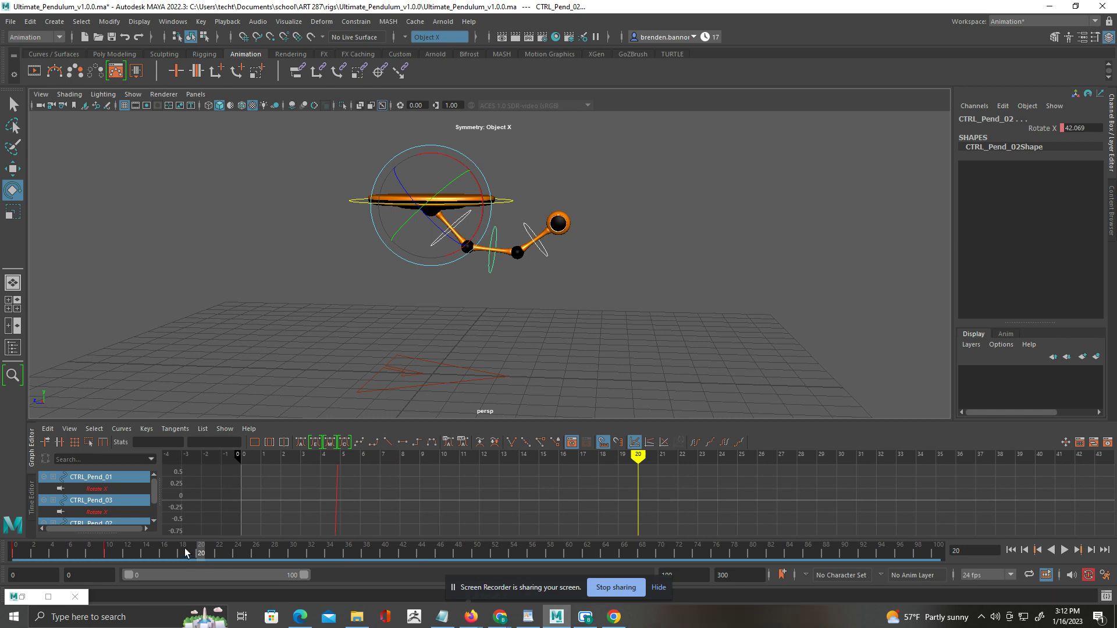
click(16, 554)
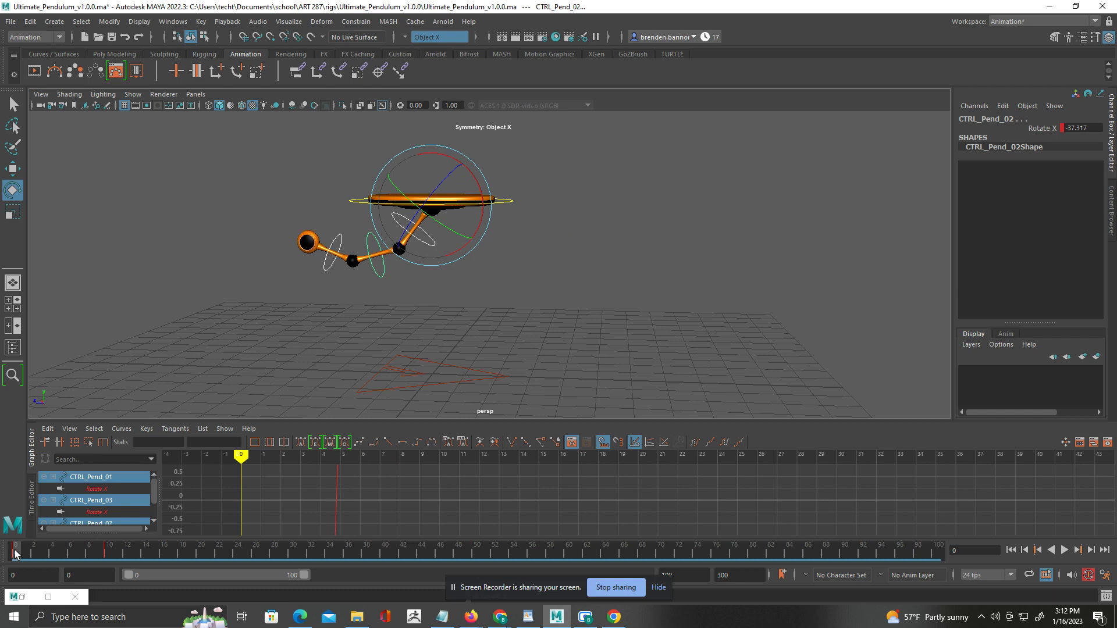
right_click(16, 554)
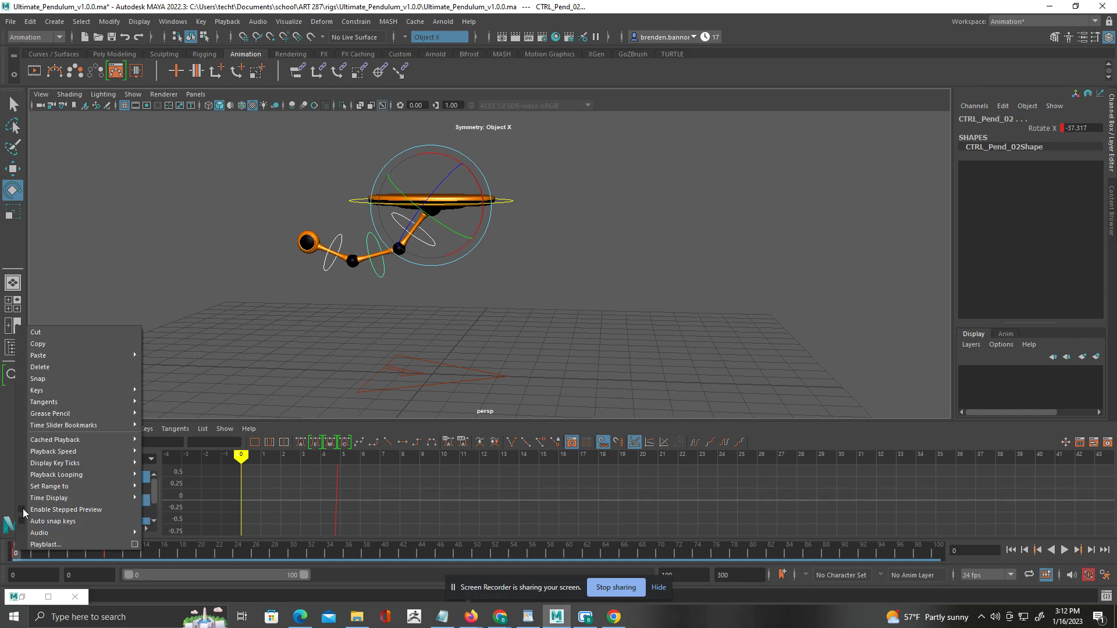
click(40, 347)
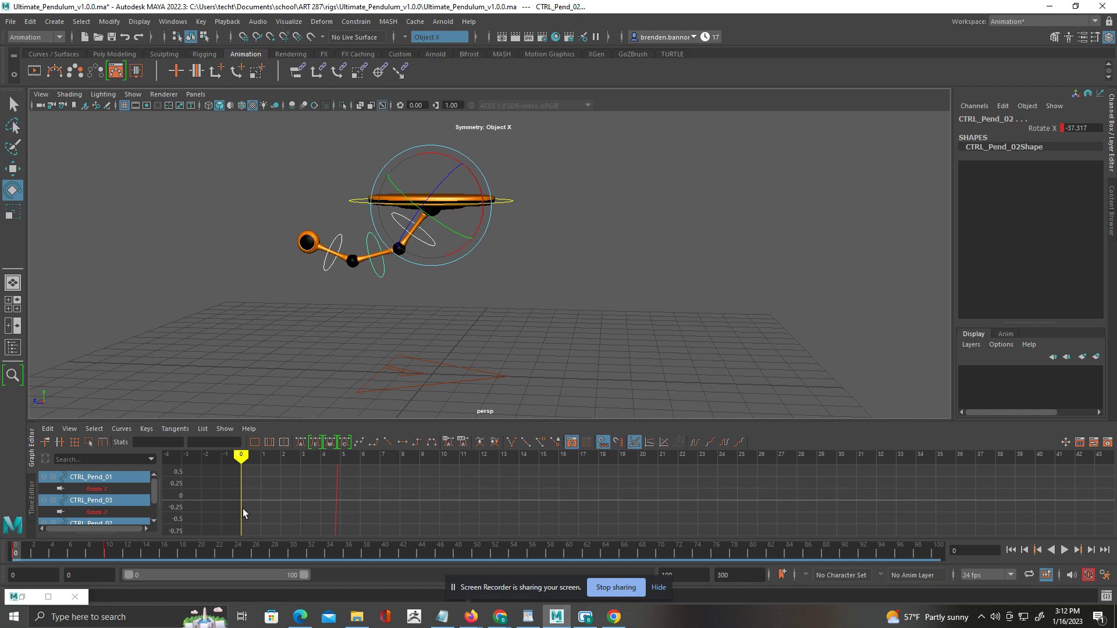
click(199, 556)
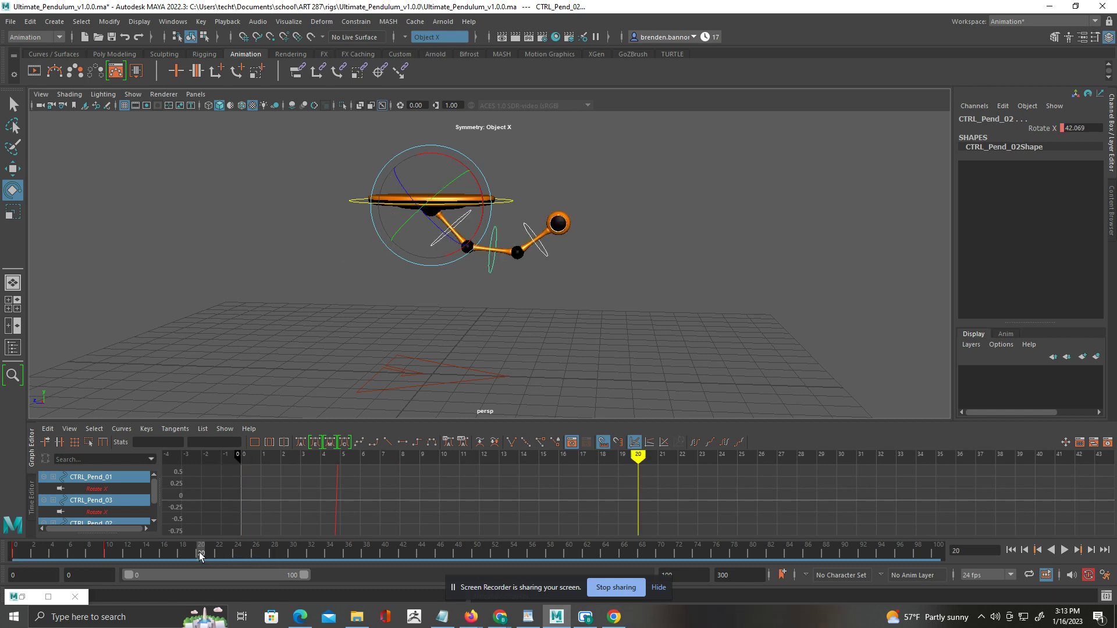
right_click(199, 556)
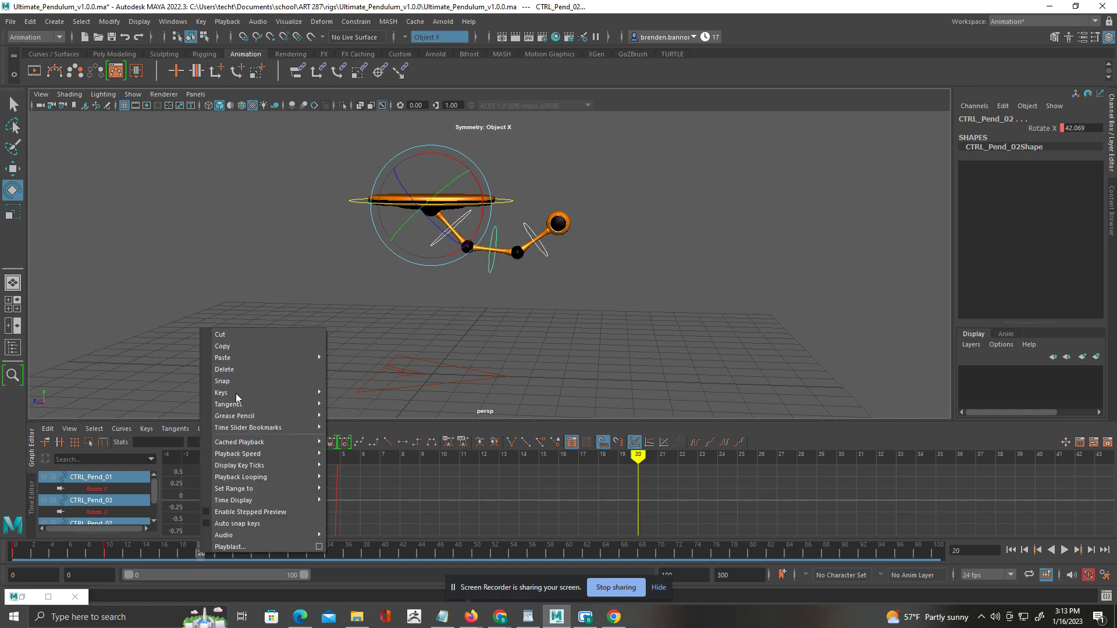
mouse_move(267, 358)
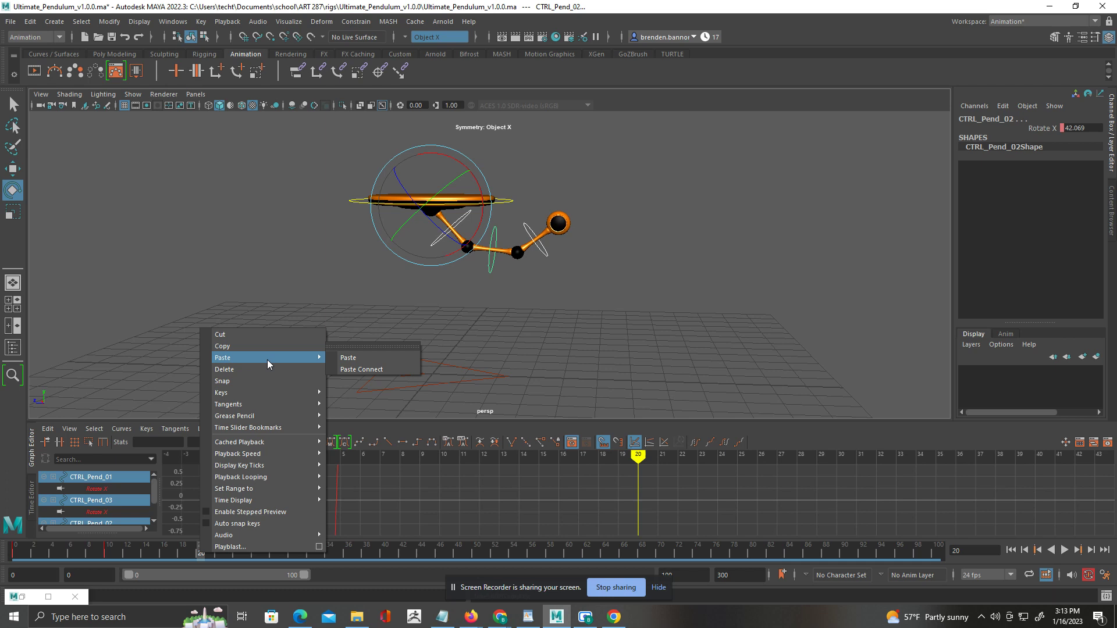
click(357, 359)
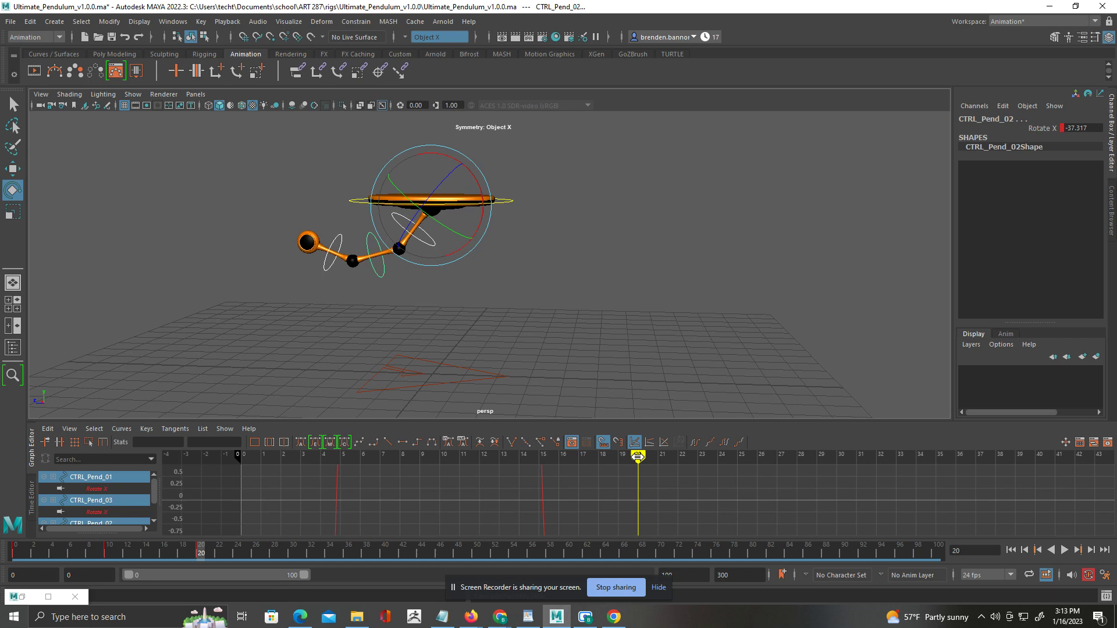
Hide the screen-sharing bar, set the playback range to end at frame 20, and play back the swing
mouse_move(637, 458)
mouse_down()
mouse_move(108, 459)
mouse_move(656, 463)
mouse_move(636, 463)
mouse_move(643, 521)
mouse_up()
click(659, 587)
click(663, 575)
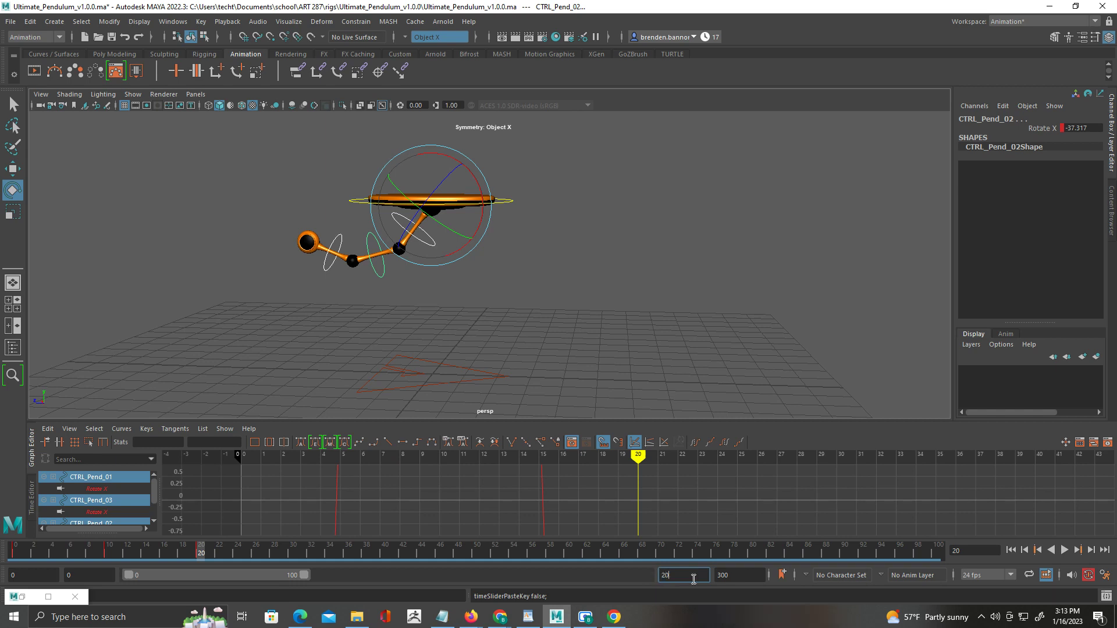
key(Return)
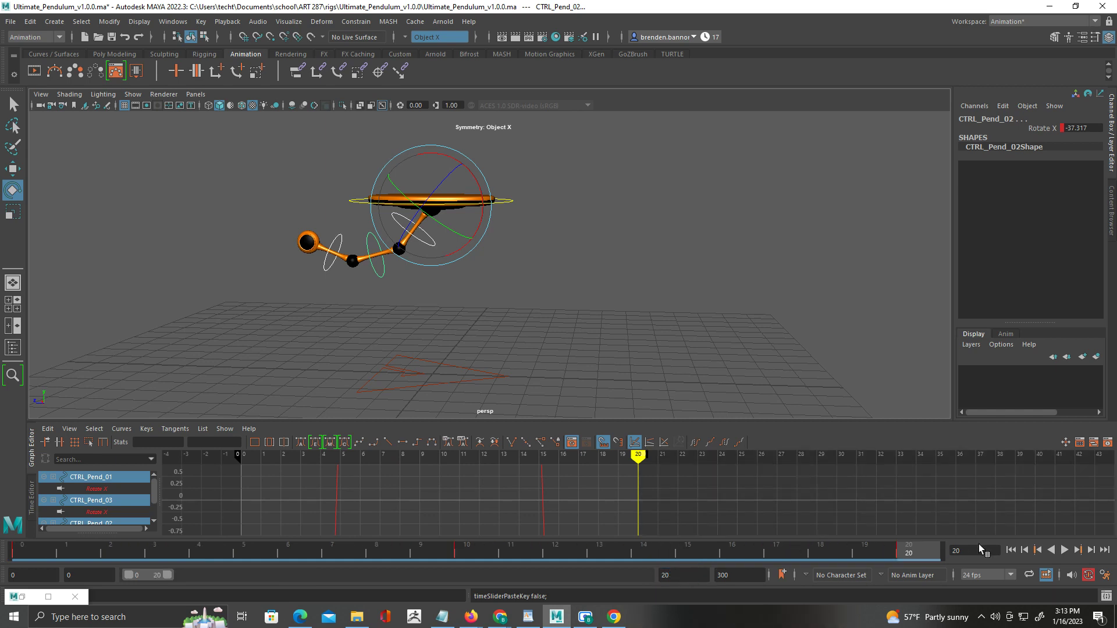
click(1064, 551)
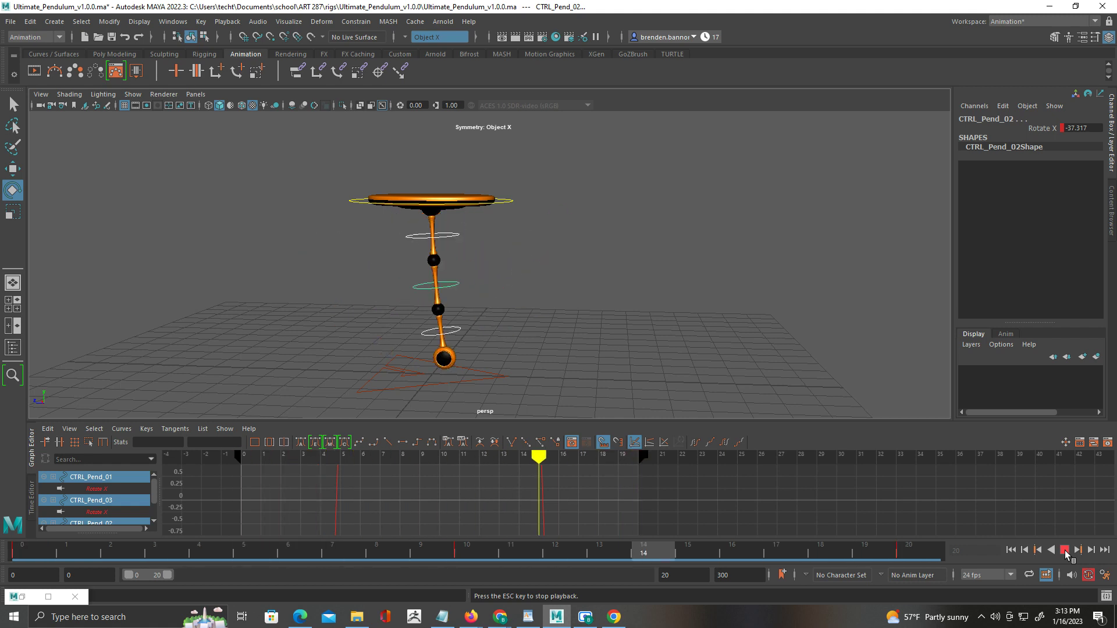
click(1064, 550)
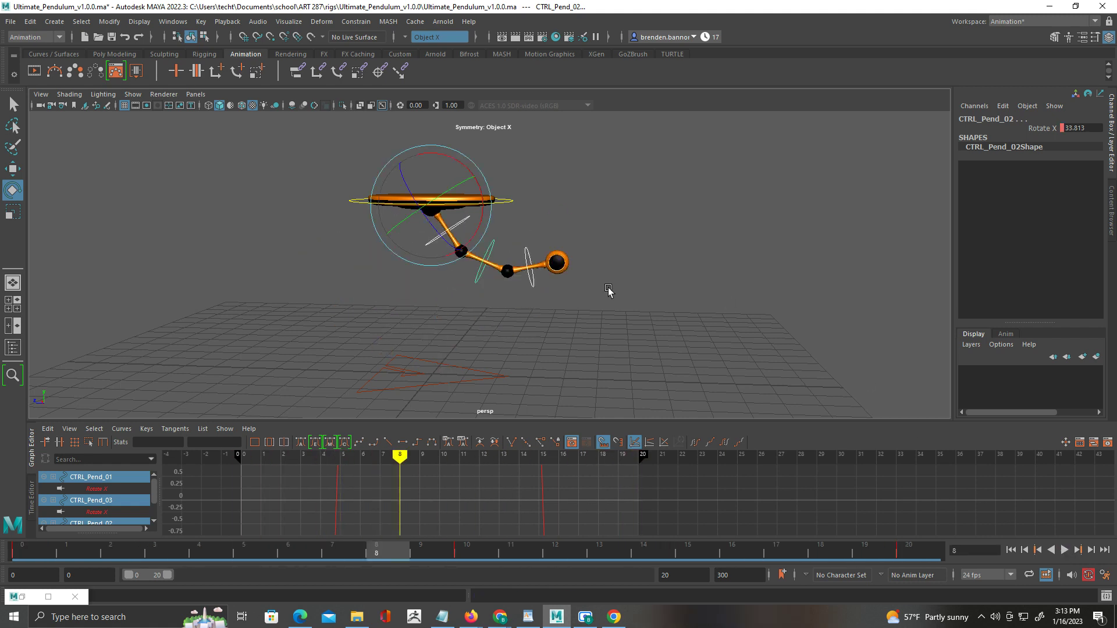
Start saving the scene under a new name and create a folder named Pendulum inside the ART 287 Spring 2023 folder
click(12, 23)
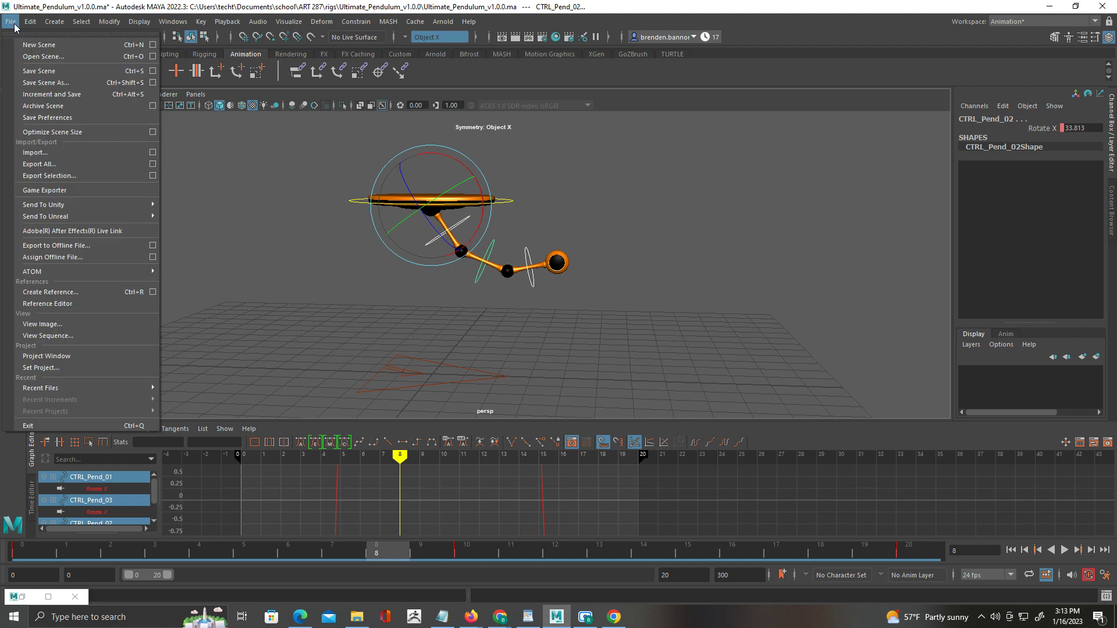
click(46, 83)
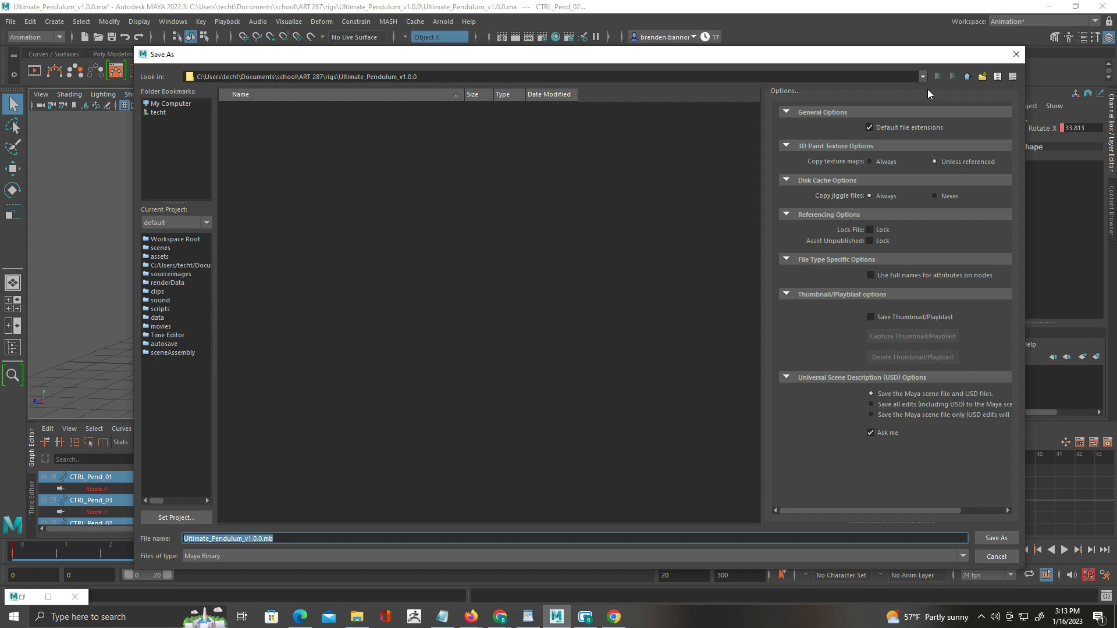
click(966, 80)
click(966, 80)
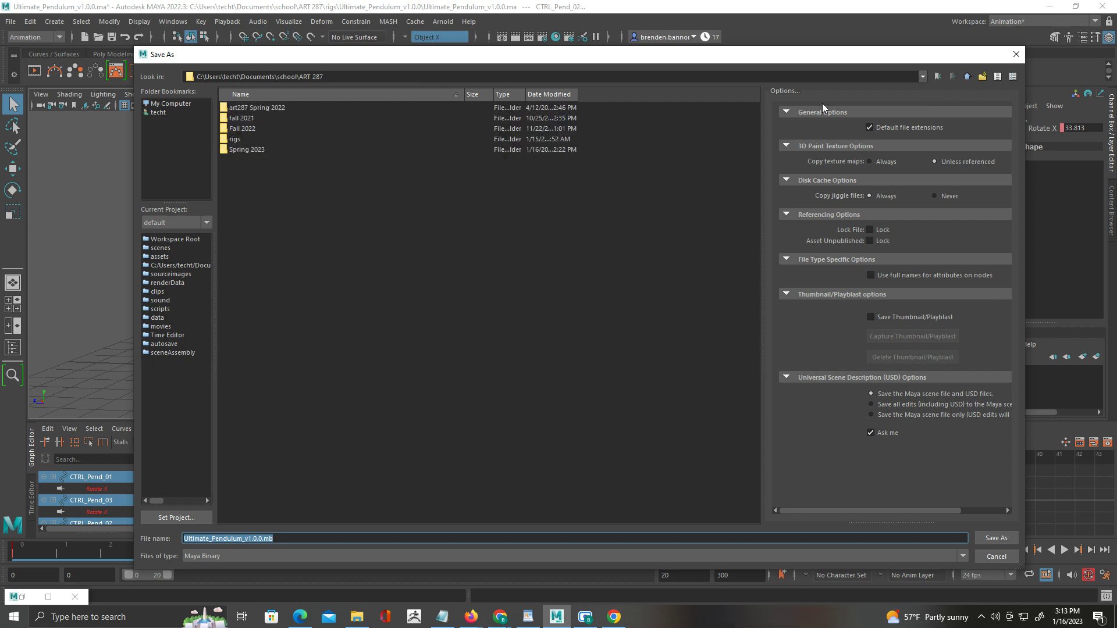
double_click(261, 151)
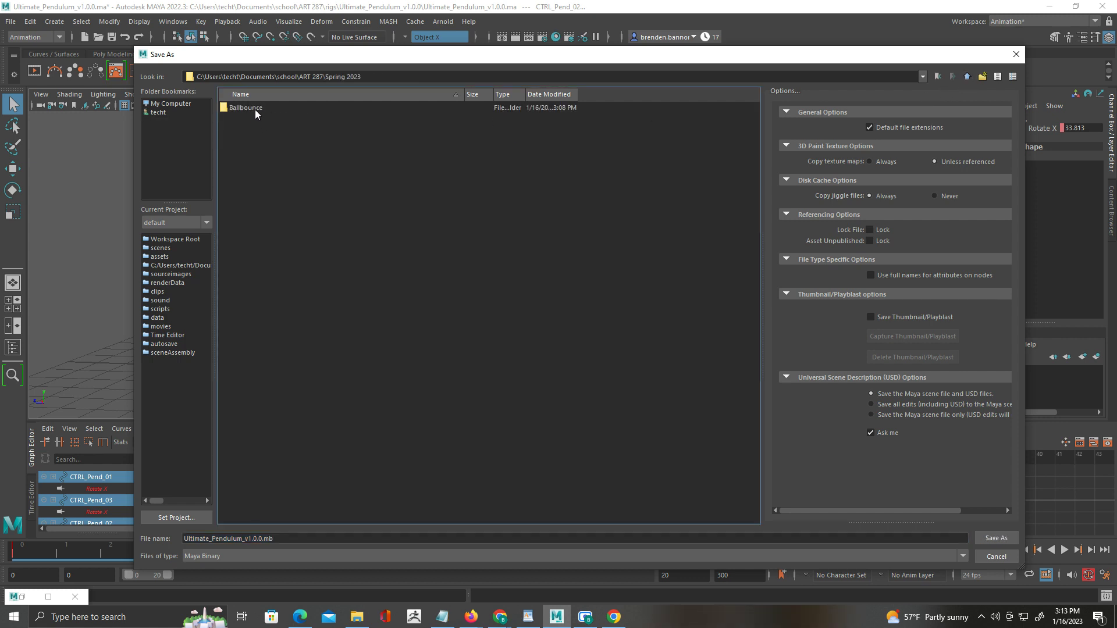
click(967, 77)
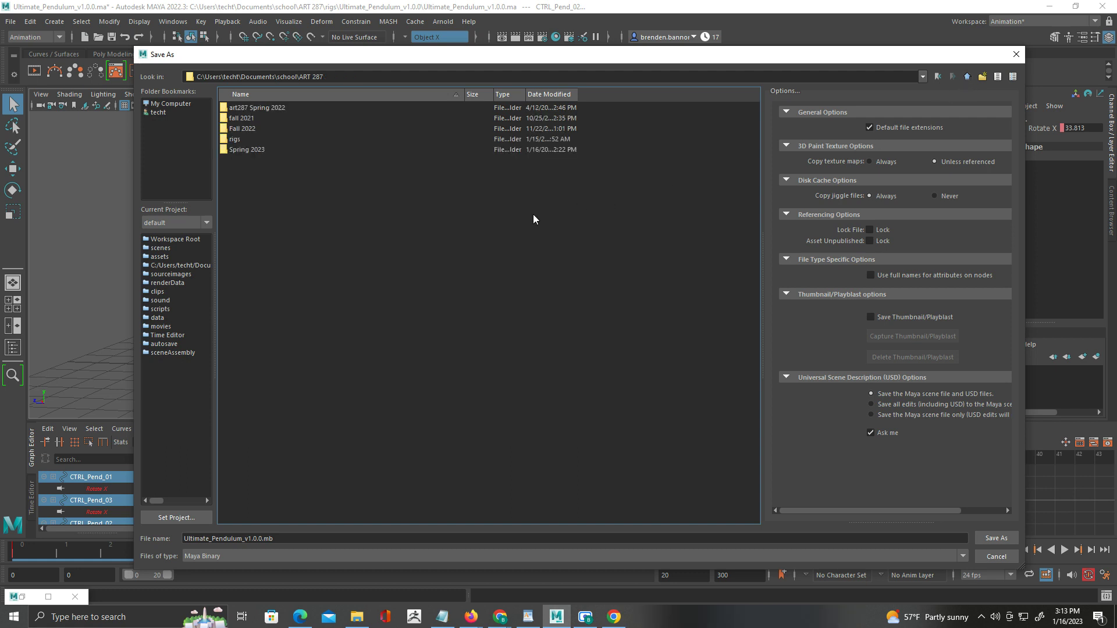
double_click(249, 150)
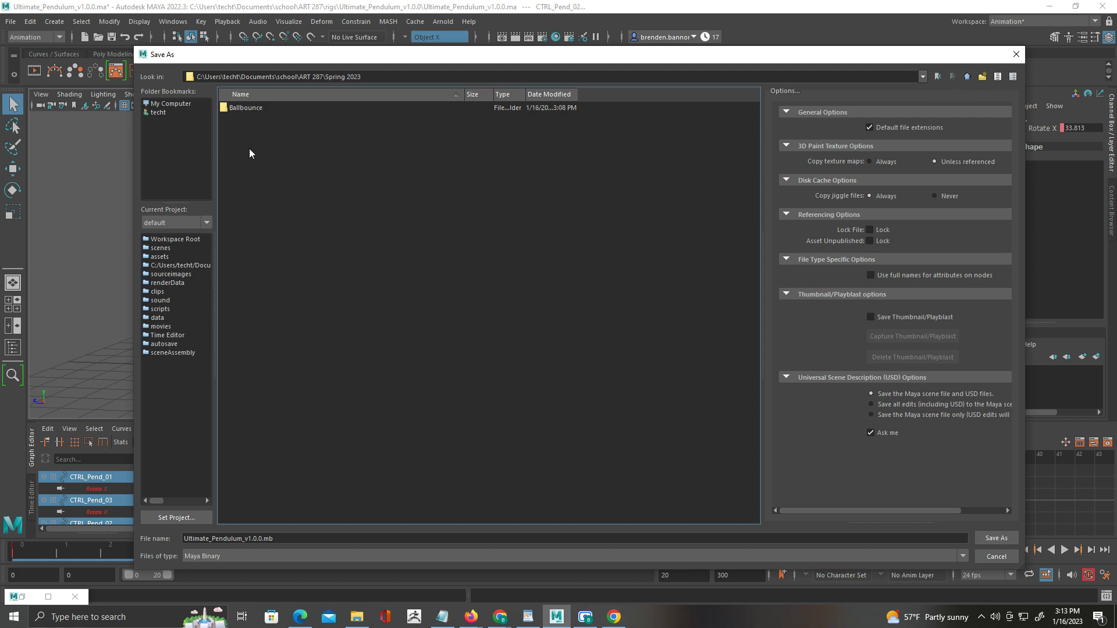
click(982, 76)
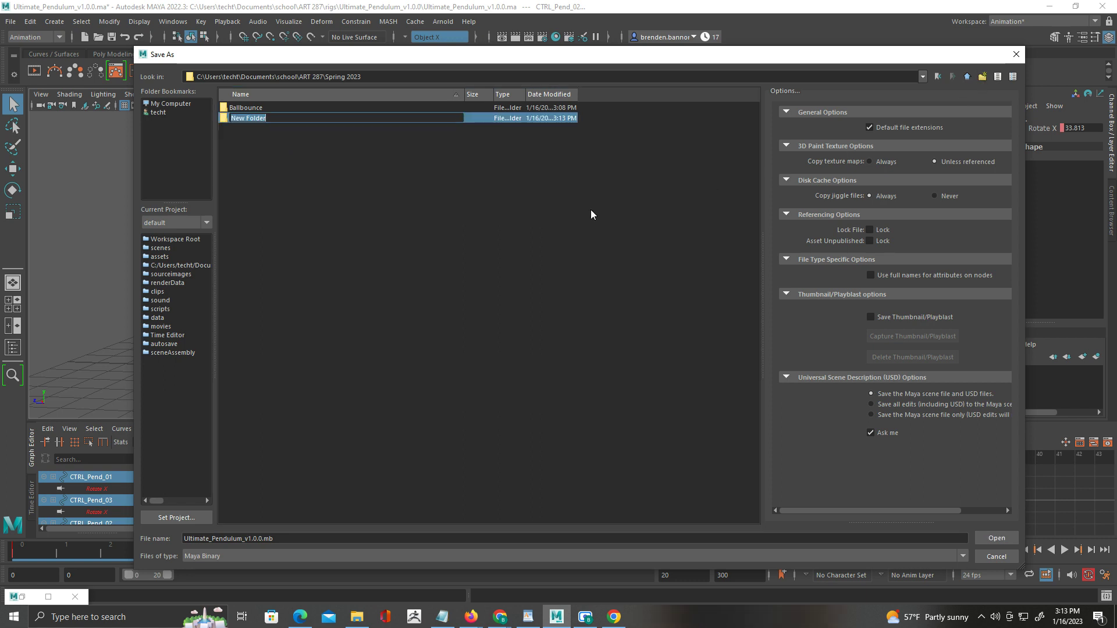
text(Pendulum)
key(Return)
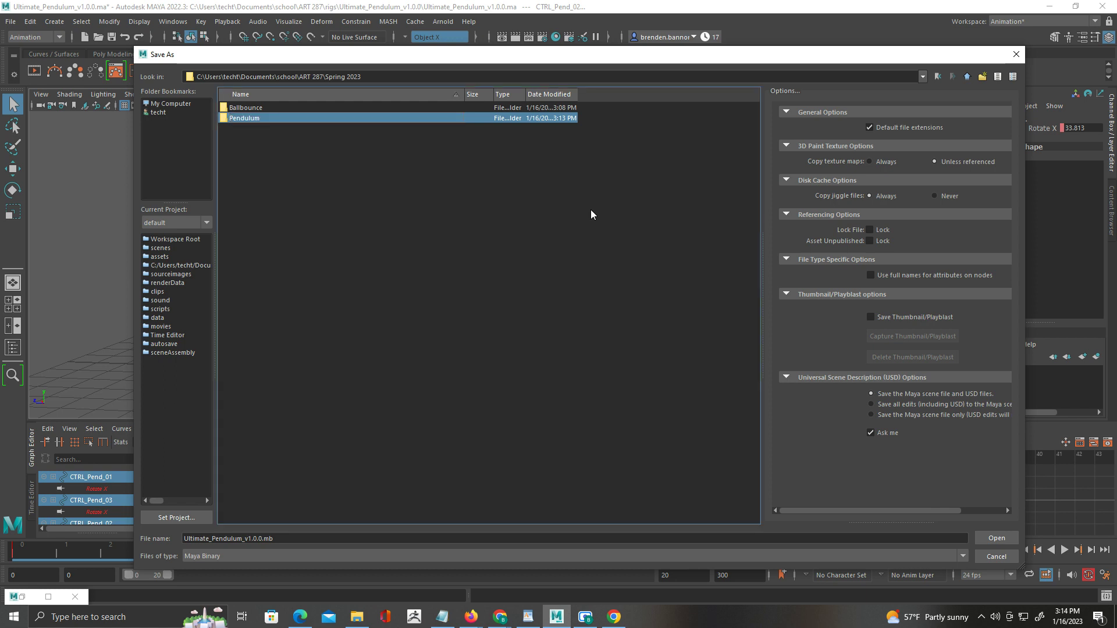
Save the scene as pendulum.mb in the new Pendulum folder
double_click(258, 120)
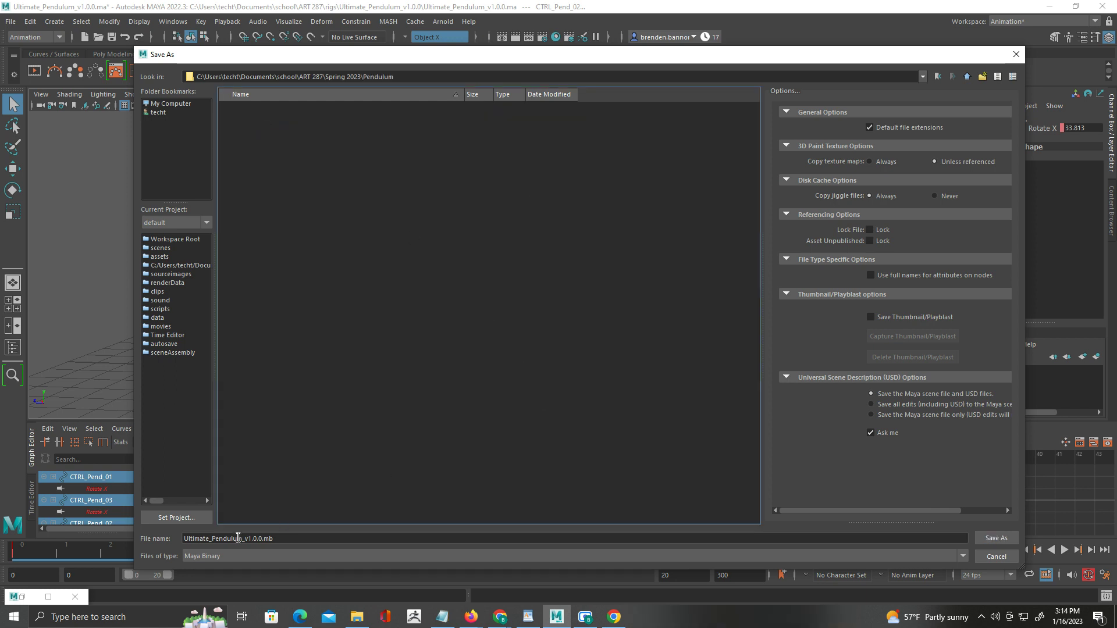
click(260, 538)
drag(263, 538, 184, 538)
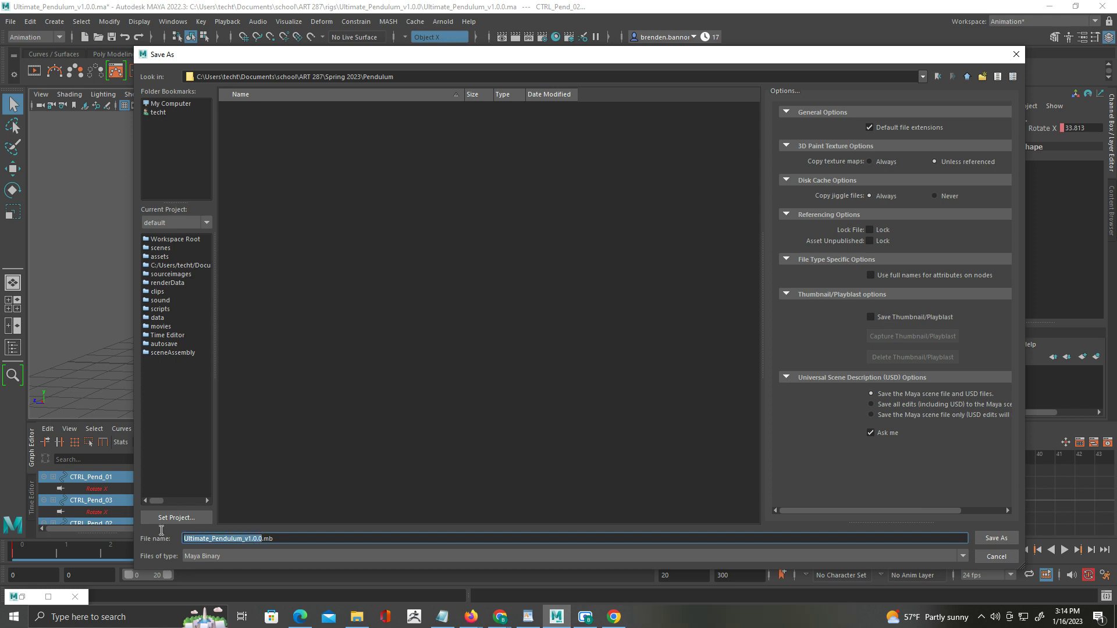
text(pendulu)
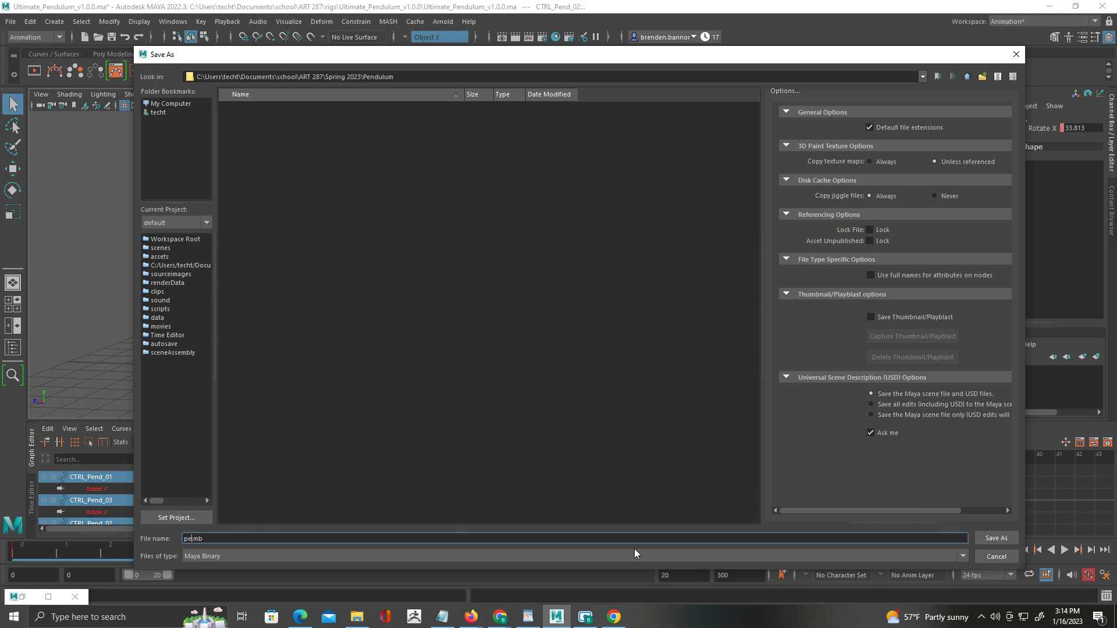
text(m)
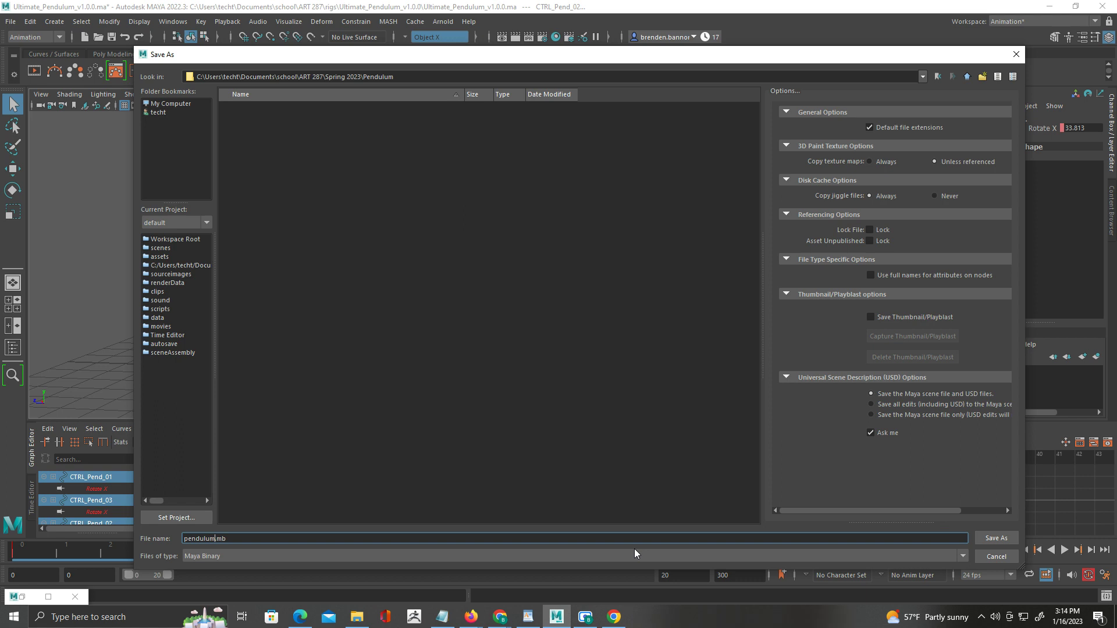
click(996, 538)
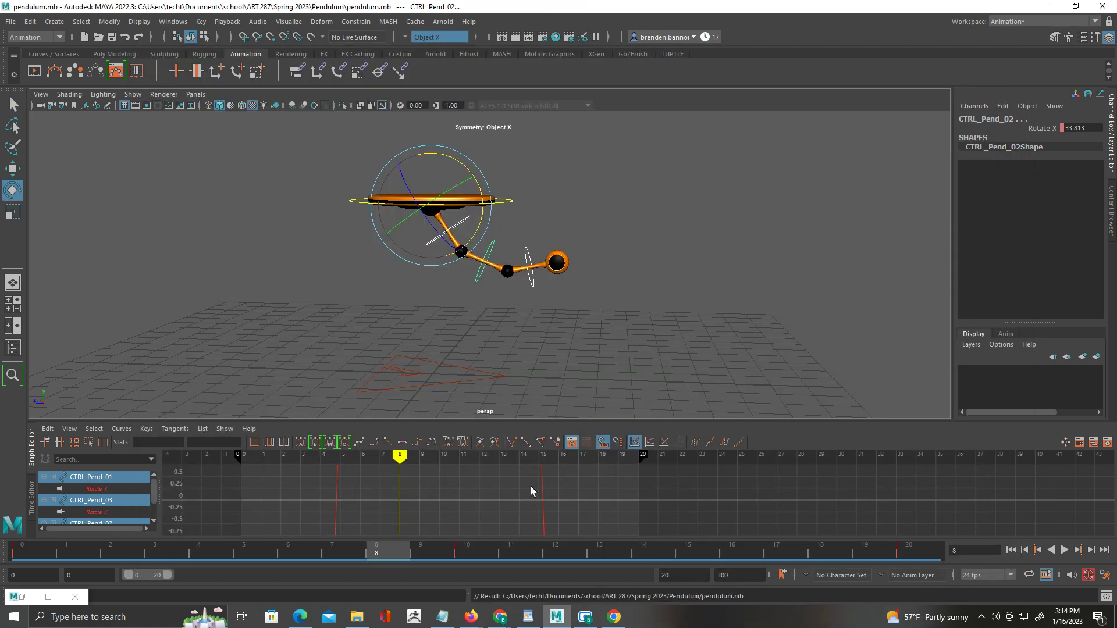
Make the Graph Editor taller so more of the Rotate X curves can be seen
scroll(459, 499, down, 10)
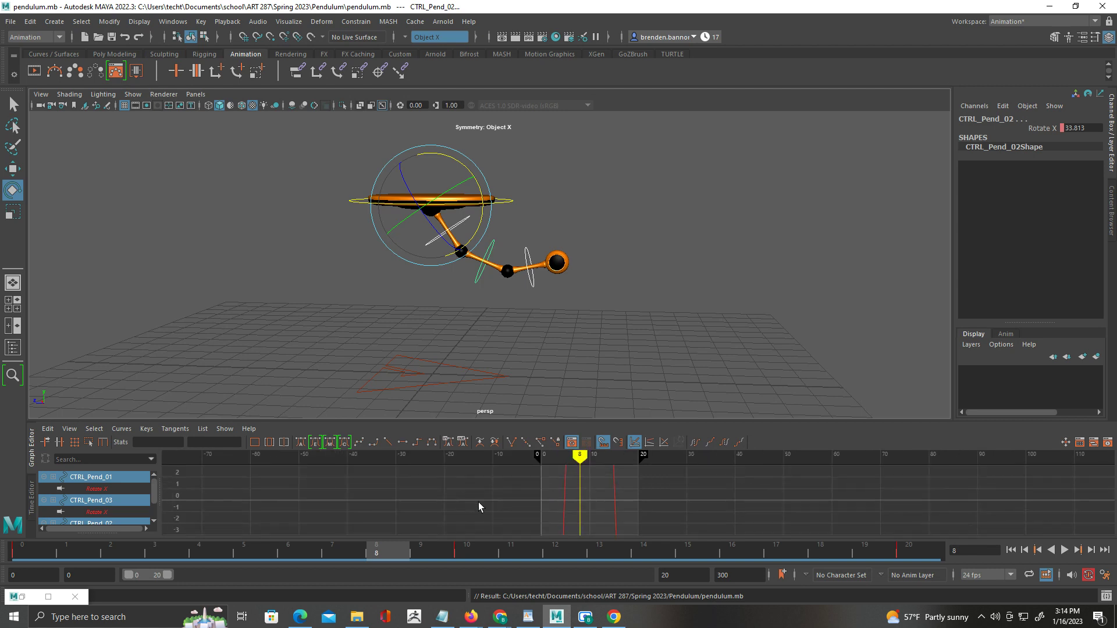
scroll(599, 512, up, 10)
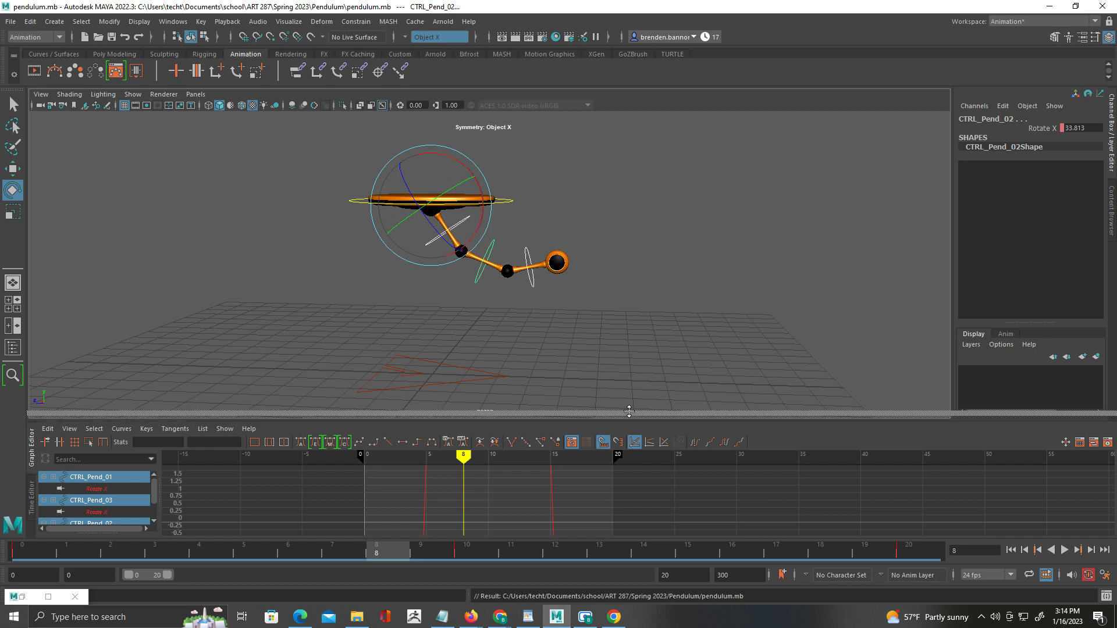
drag(629, 411, 629, 336)
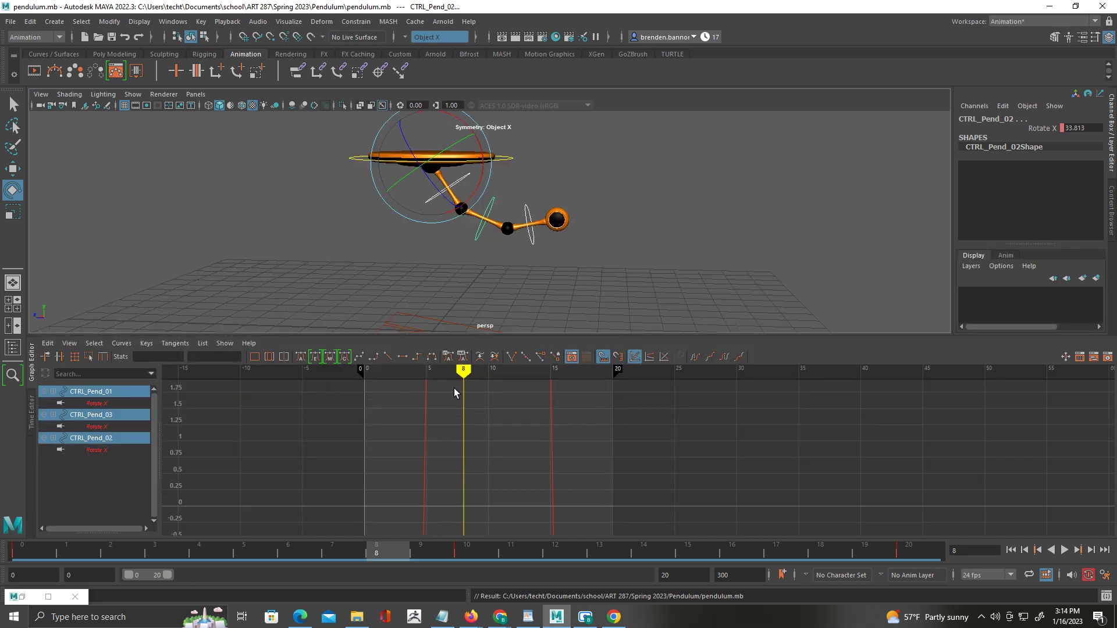
Scrub and play through the pendulum swing from the Graph Editor's timeline to review the motion against its curves
drag(463, 370, 340, 366)
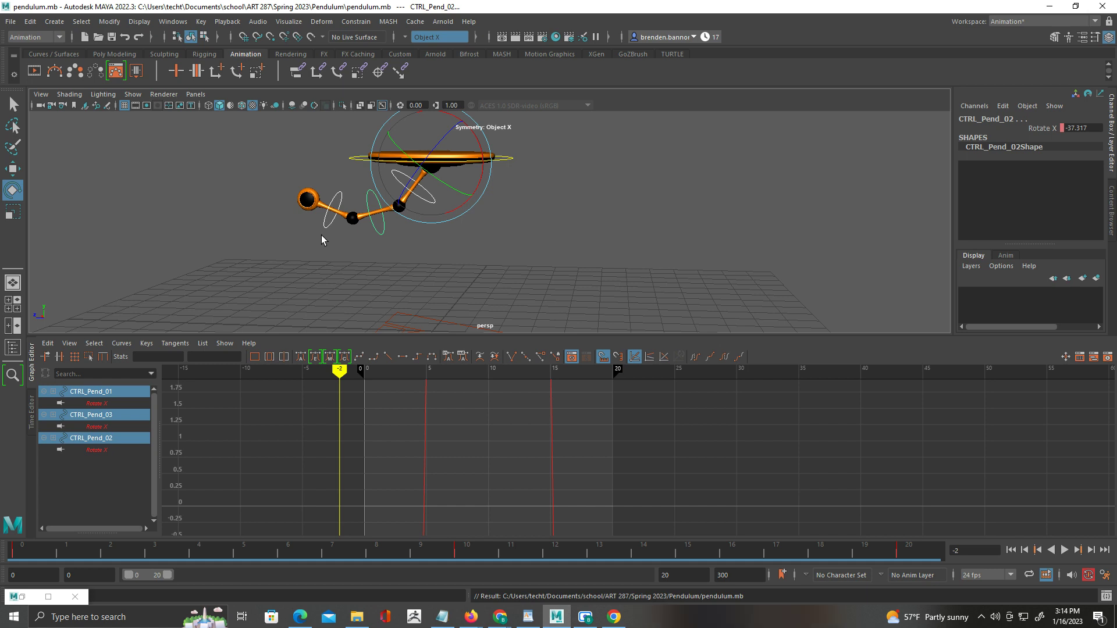
key(alt+v)
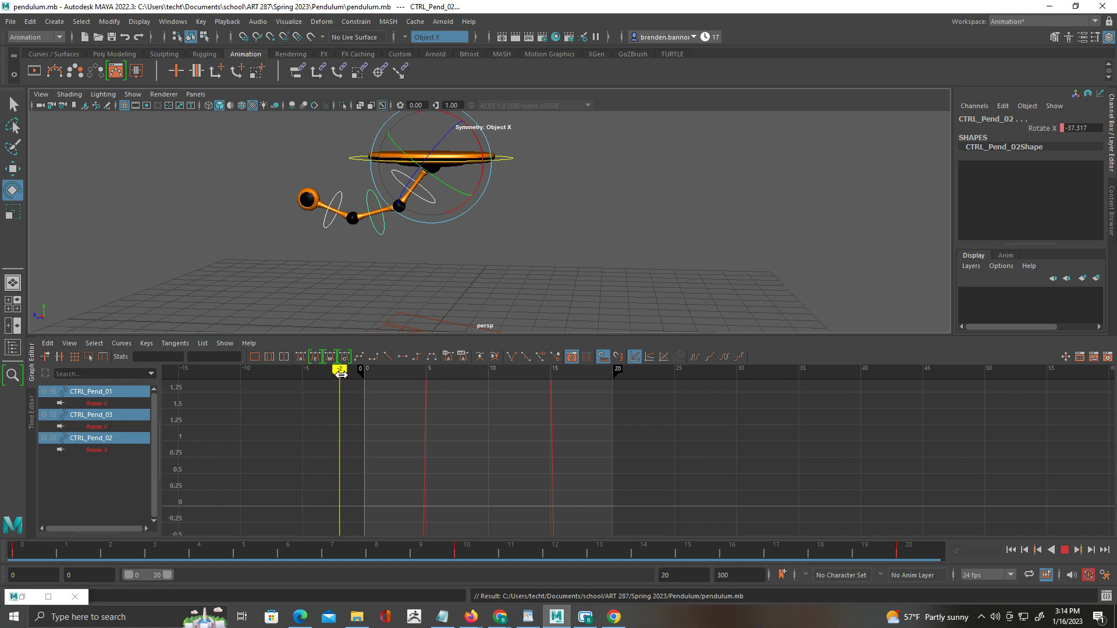
mouse_move(341, 374)
mouse_down()
mouse_move(611, 378)
mouse_move(423, 371)
mouse_move(507, 375)
mouse_up()
click(373, 378)
key(f)
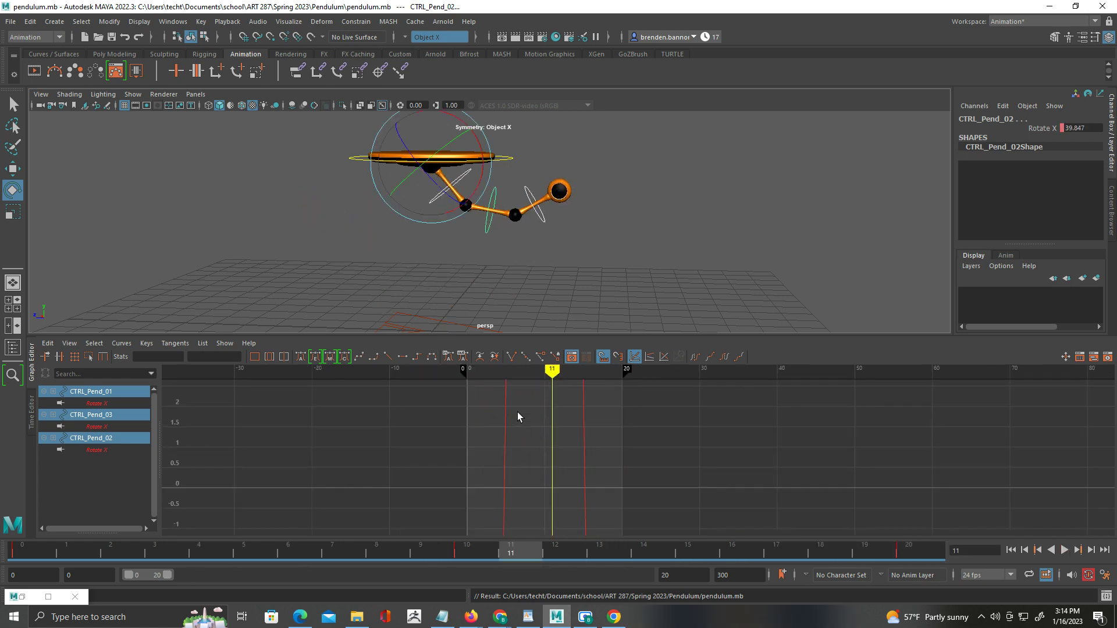
At frame 10, select the segment controls' Rotate X keys at the curve's peak and slightly adjust their outgoing tangent handle
scroll(550, 413, up, 1)
scroll(569, 416, down, 2)
alt+middle_drag(569, 417, 560, 522)
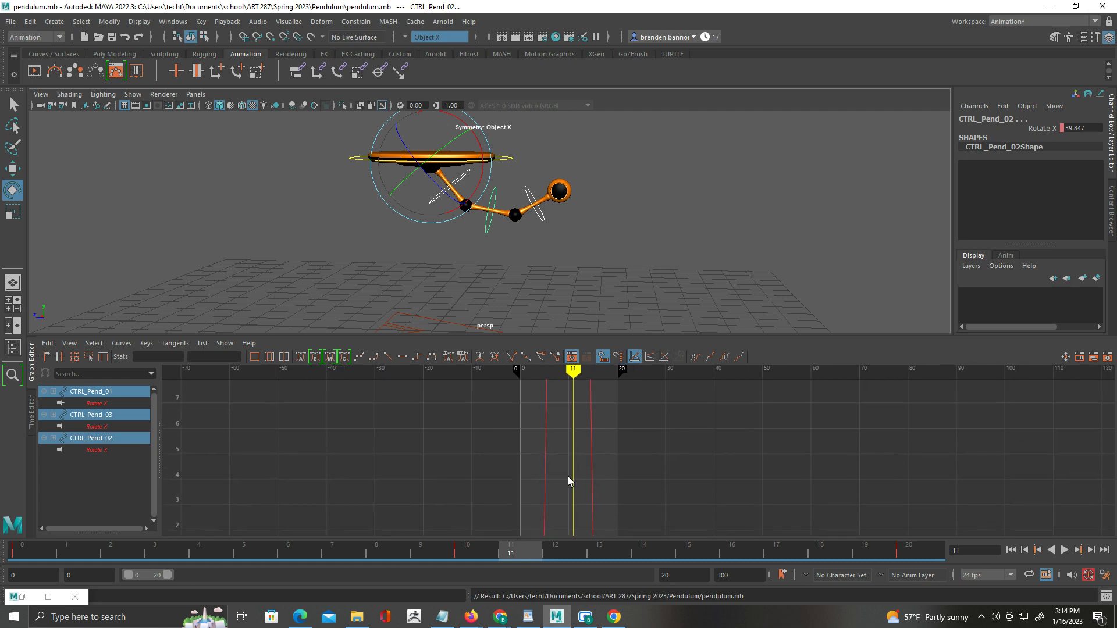
scroll(568, 477, down, 6)
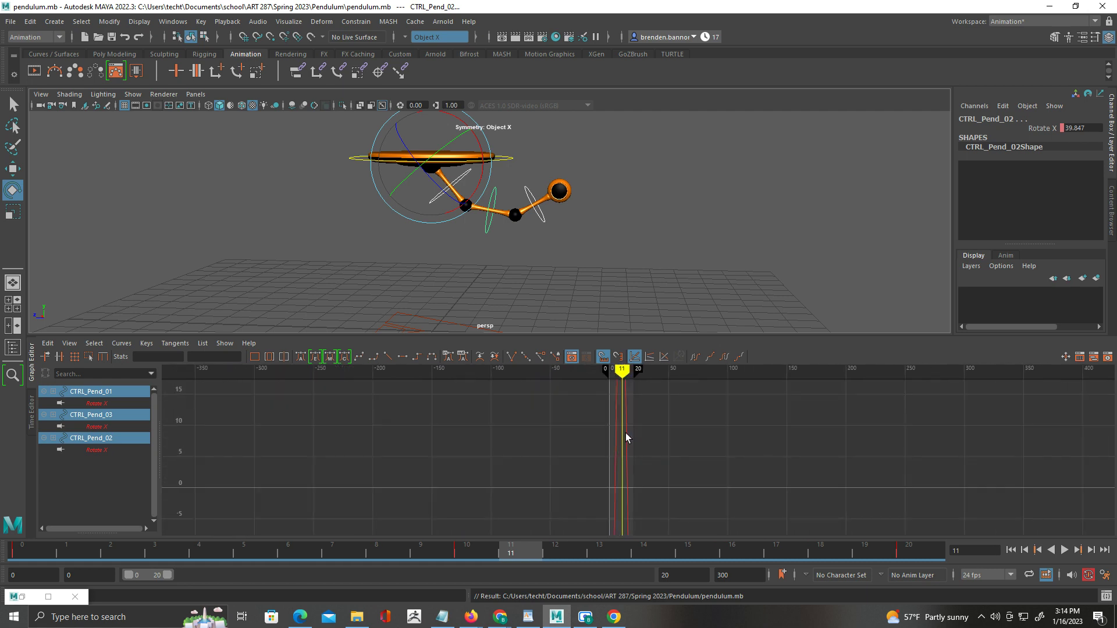
alt+middle_drag(626, 432, 621, 545)
alt+middle_drag(630, 444, 615, 520)
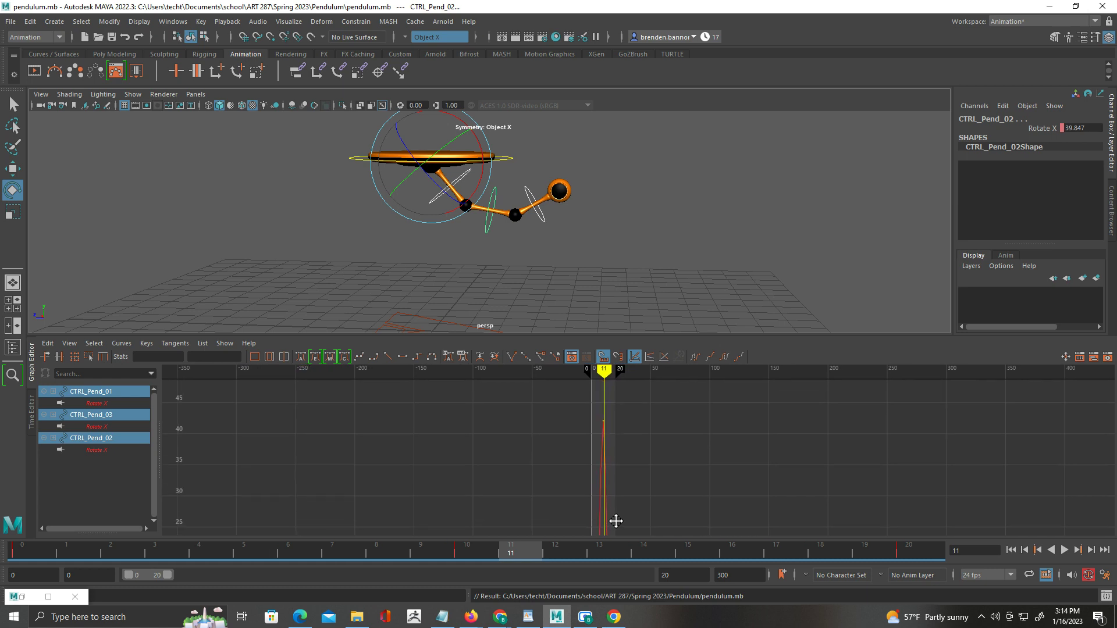
scroll(602, 436, up, 7)
alt+middle_drag(516, 452, 601, 538)
key(alt+comma)
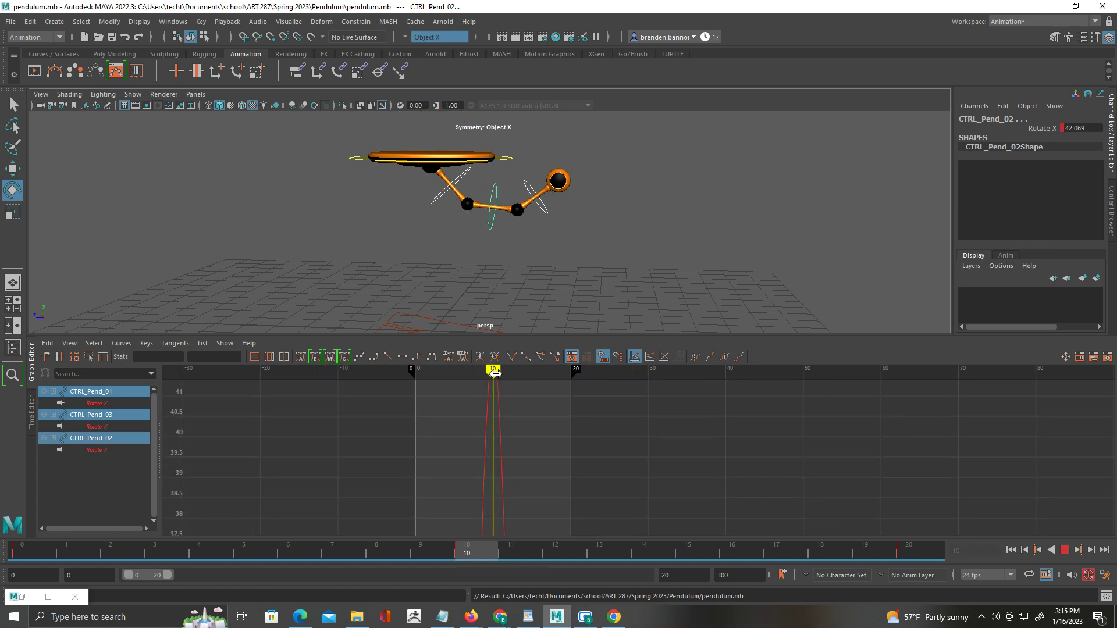
alt+middle_drag(531, 411, 546, 506)
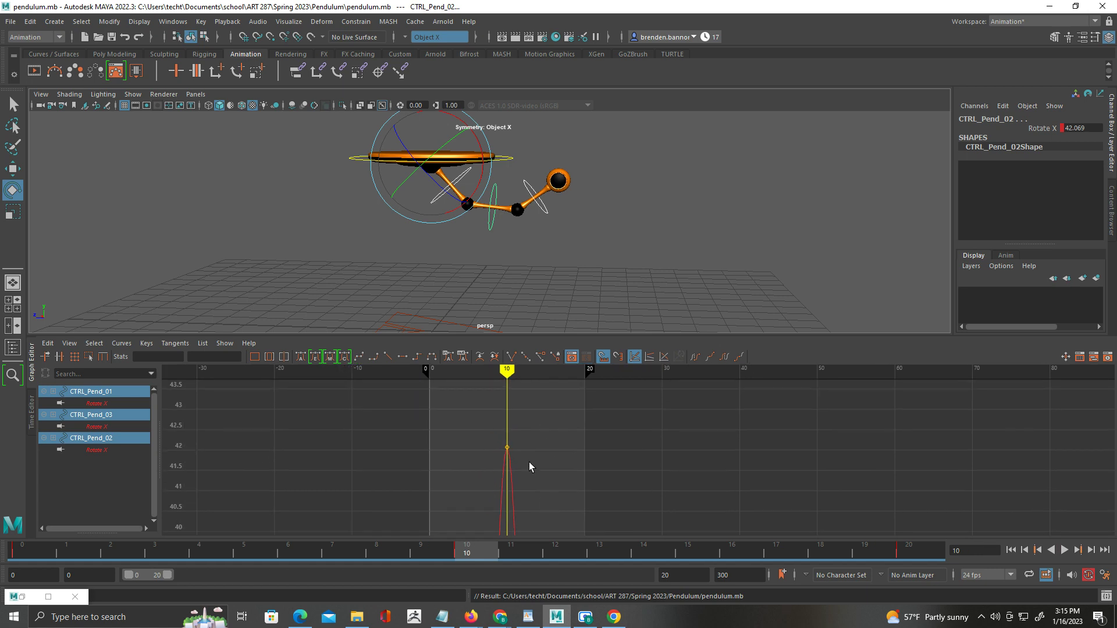
drag(486, 418, 533, 469)
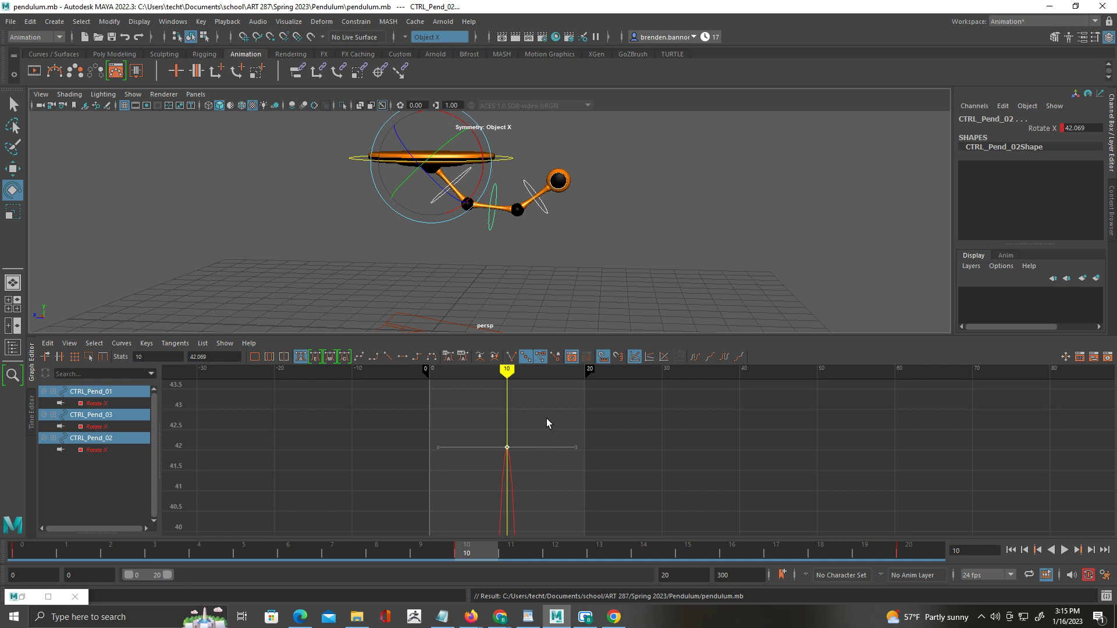
drag(568, 469, 569, 468)
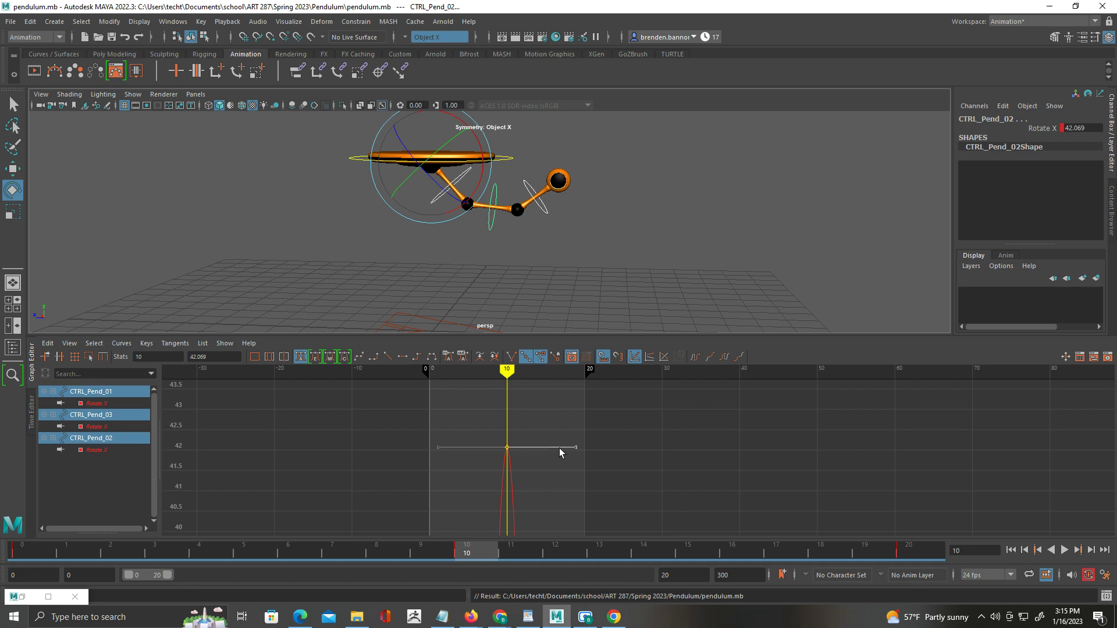
mouse_move(560, 448)
mouse_down()
mouse_move(552, 411)
mouse_move(568, 447)
mouse_up()
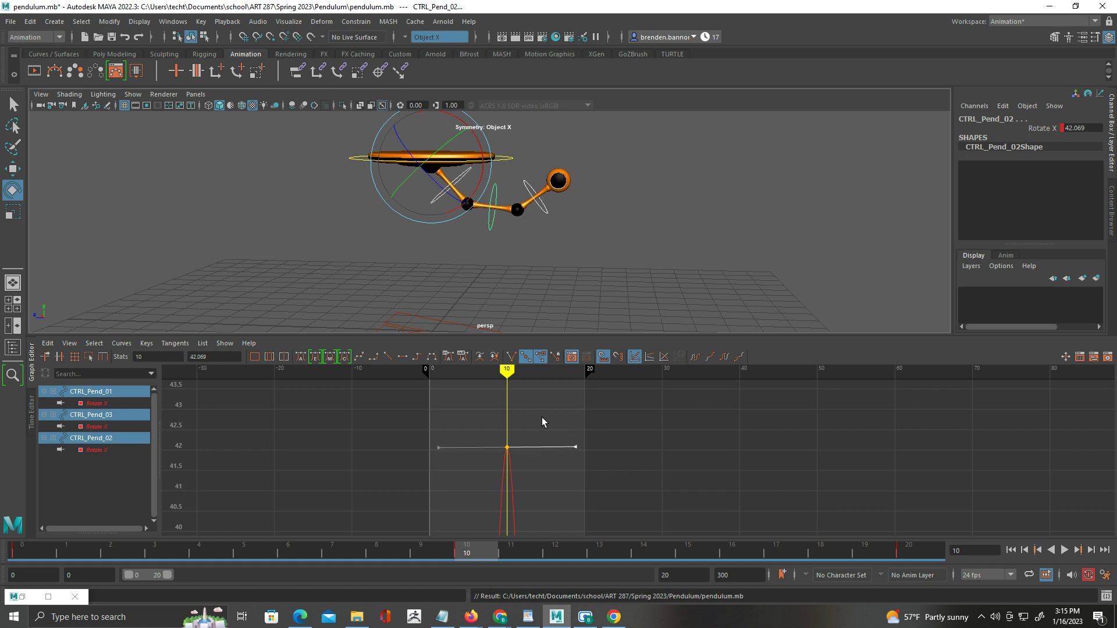
Scrub back from the peak and set the current time to frame 0
mouse_move(506, 370)
mouse_down()
mouse_move(424, 374)
mouse_move(578, 384)
mouse_move(568, 398)
mouse_move(444, 398)
mouse_move(491, 398)
mouse_up()
scroll(648, 452, down, 3)
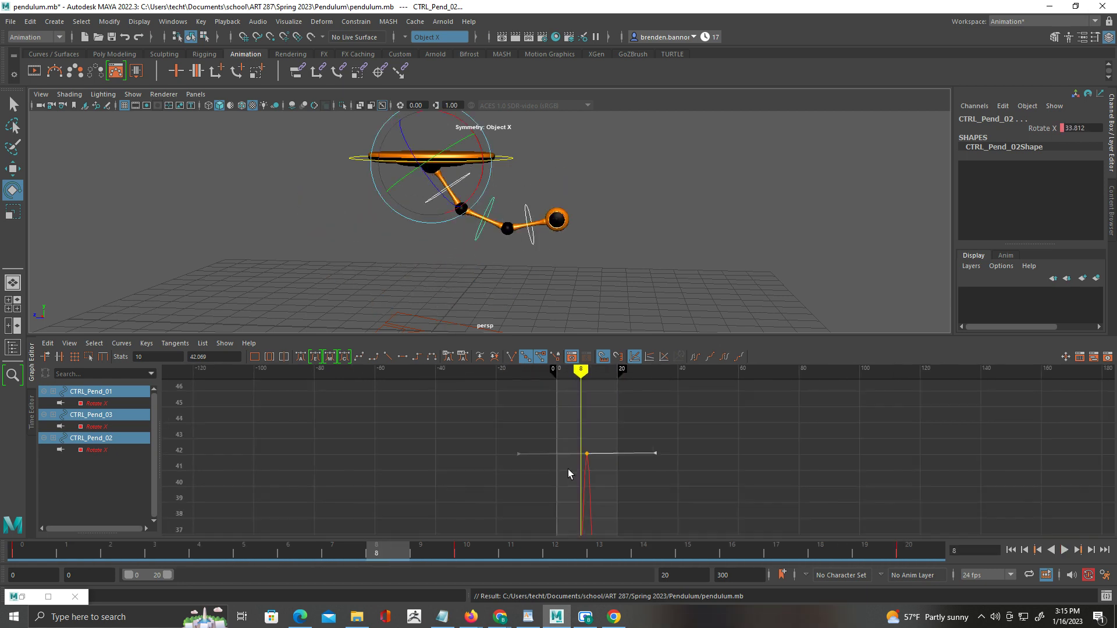
alt+middle_drag(570, 503, 559, 448)
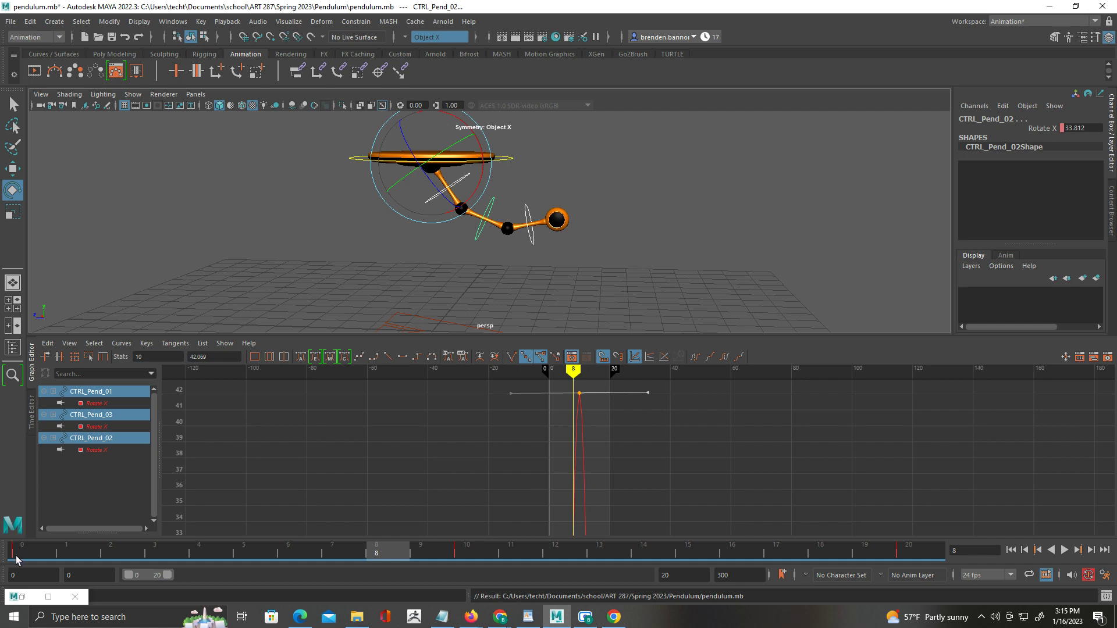
click(16, 556)
alt+middle_drag(339, 495, 458, 426)
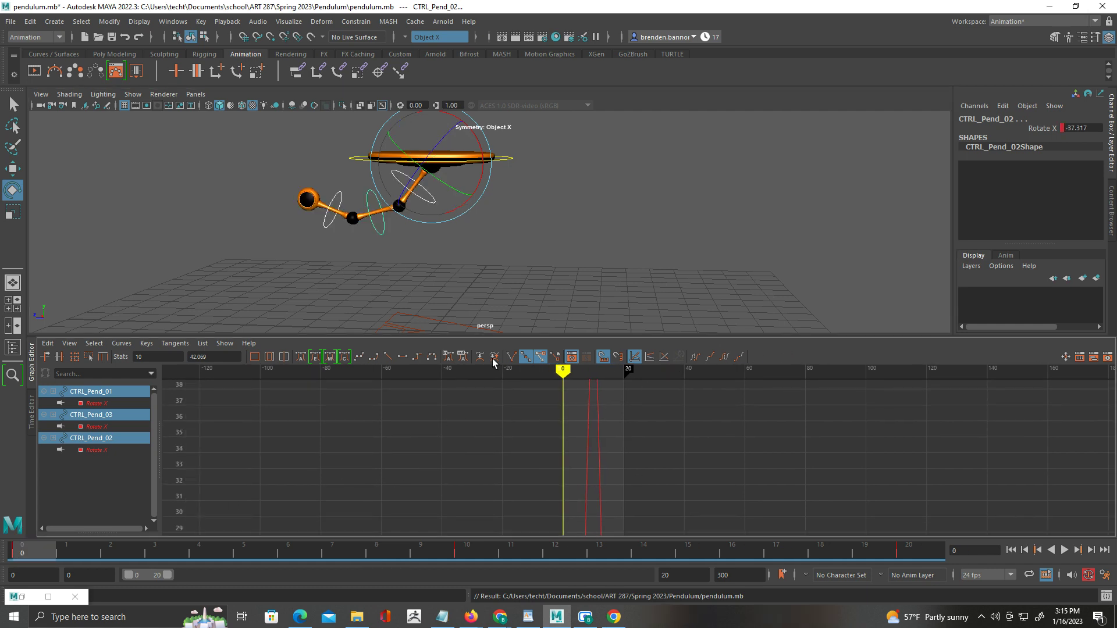
click(68, 345)
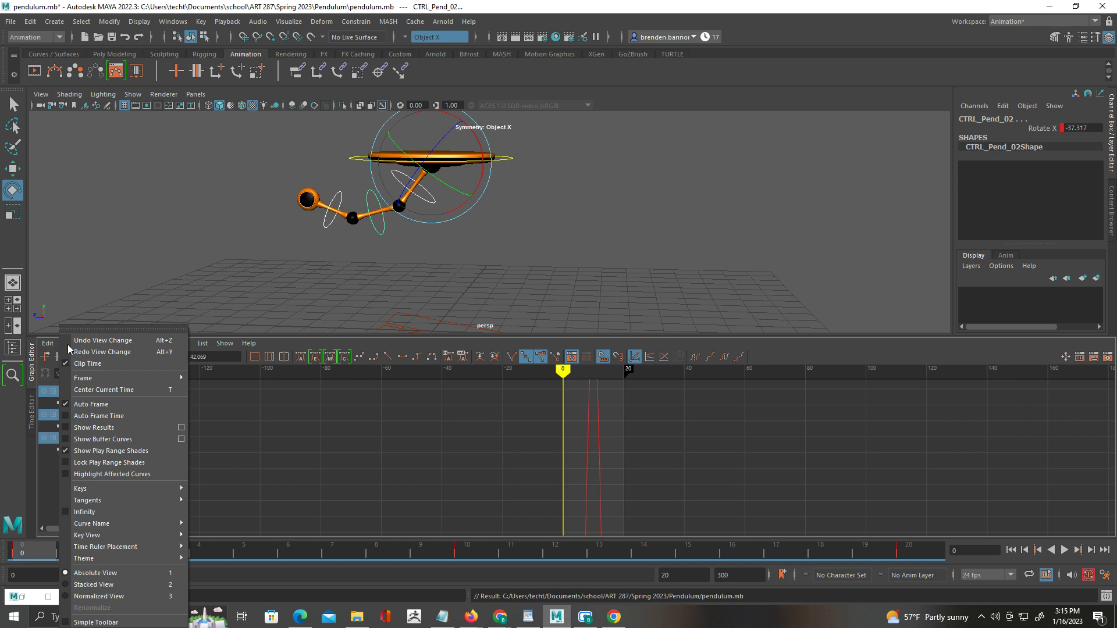
click(334, 341)
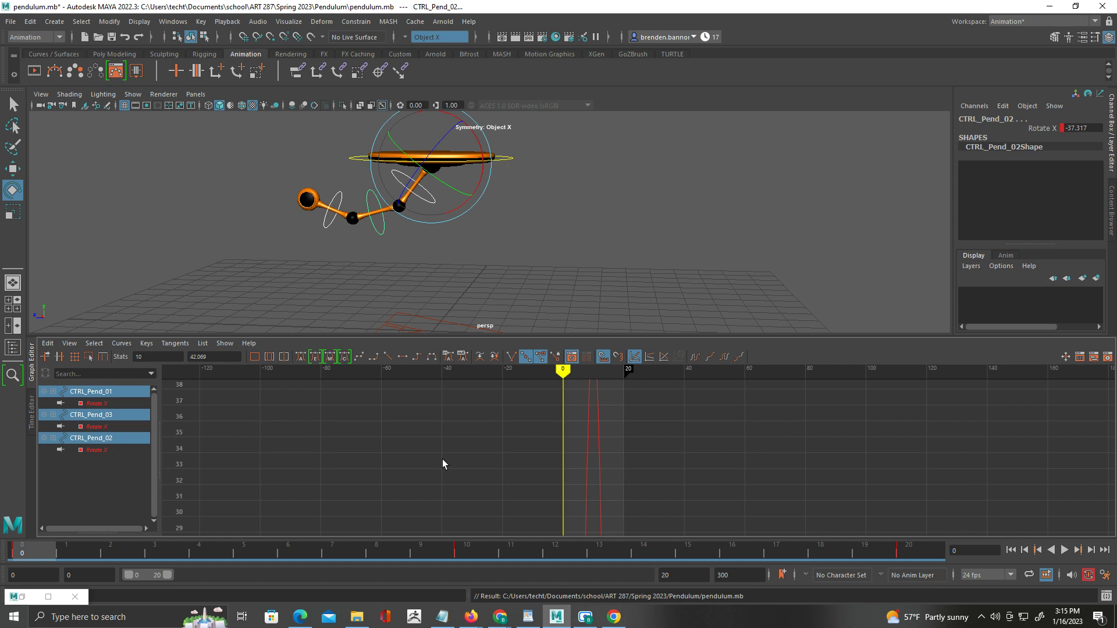
Select CTRL_Pend_02's Rotate X key at frame 0, at the low end of its curve
scroll(443, 459, down, 5)
alt+middle_drag(583, 494, 463, 483)
scroll(568, 451, up, 5)
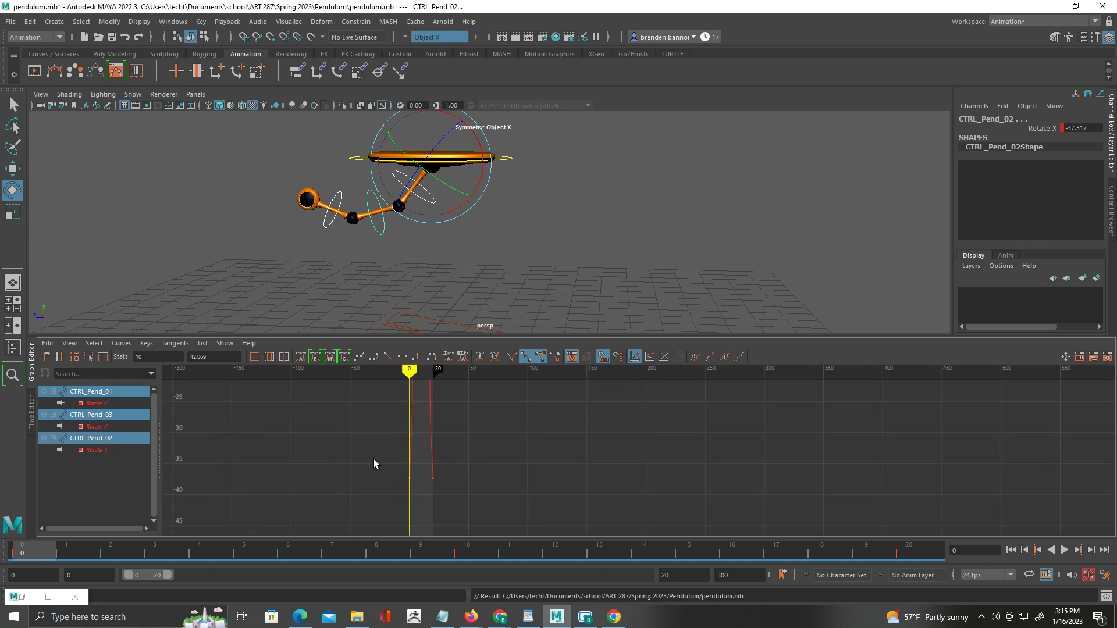
drag(374, 459, 477, 486)
key(f)
click(407, 484)
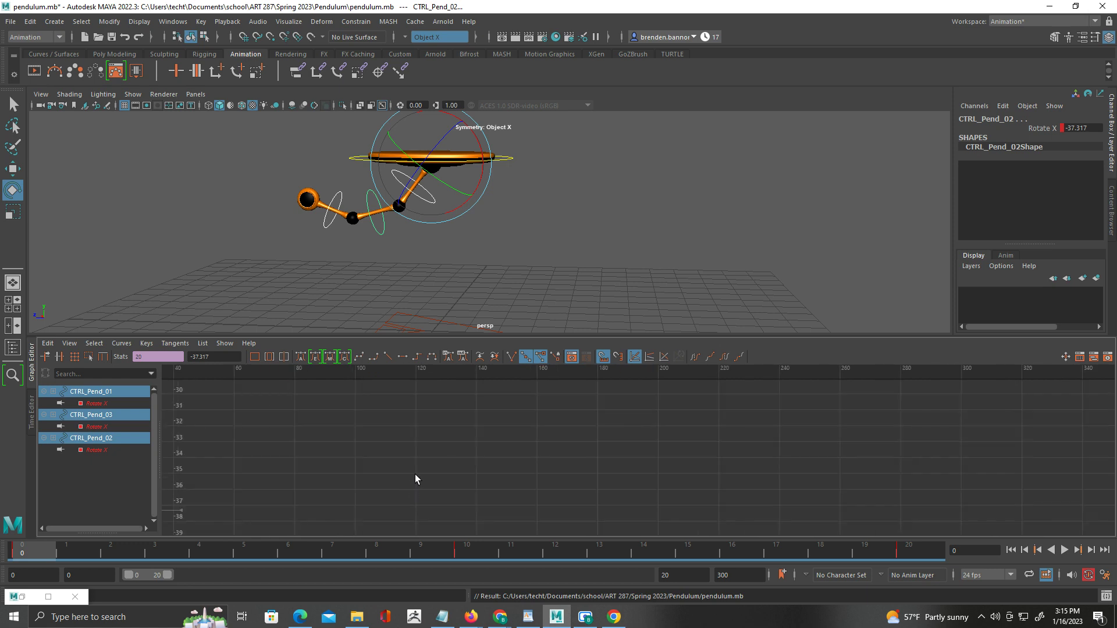
scroll(372, 483, up, 2)
alt+middle_drag(396, 472, 452, 476)
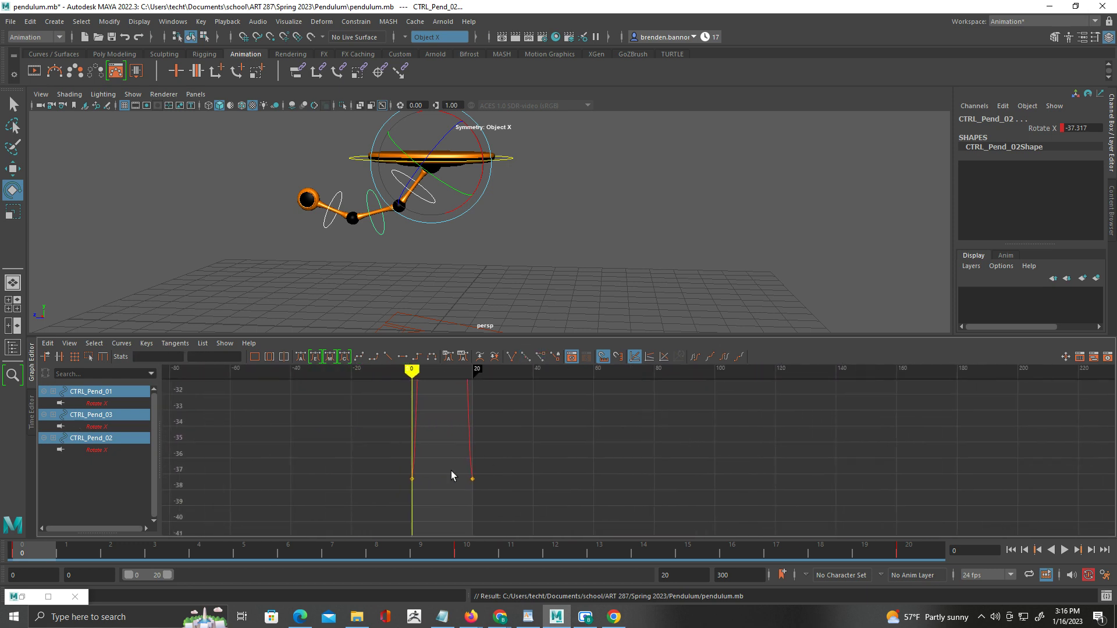
click(411, 479)
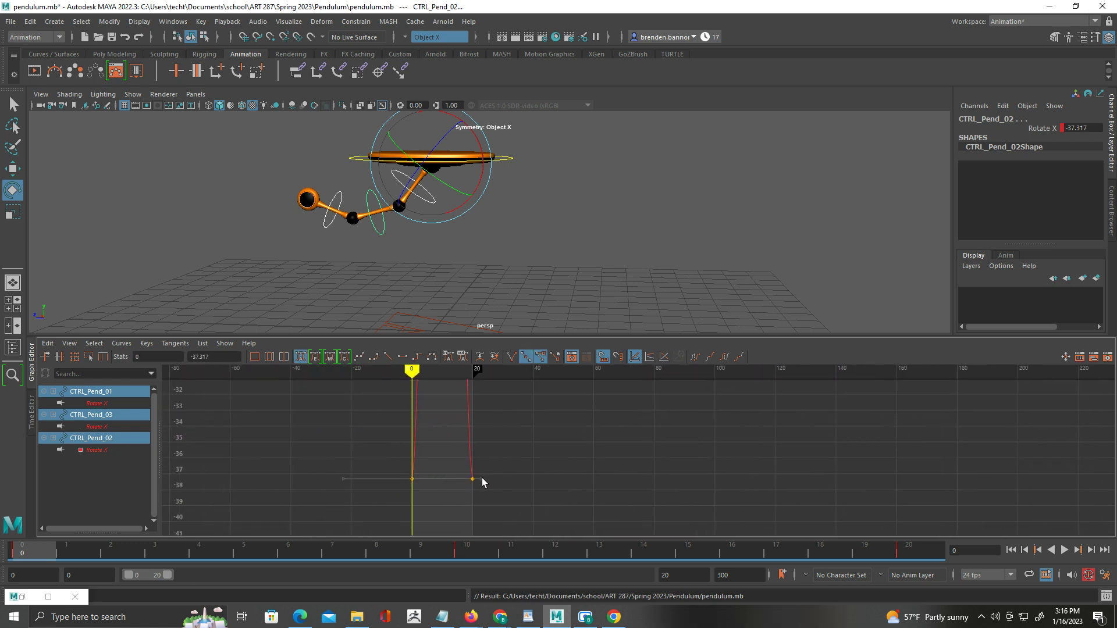
Try tilting the outgoing tangent handle of the frame 0 Rotate X key downward, and undo that edit
drag(495, 465, 479, 490)
middle_drag(479, 481, 489, 515)
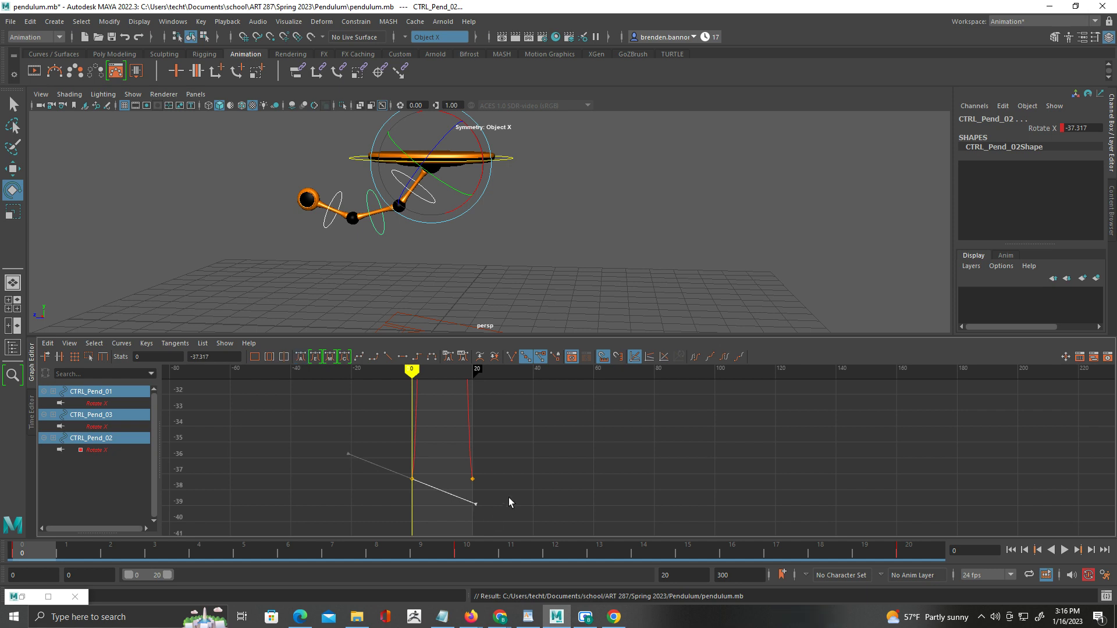
key(ctrl+z)
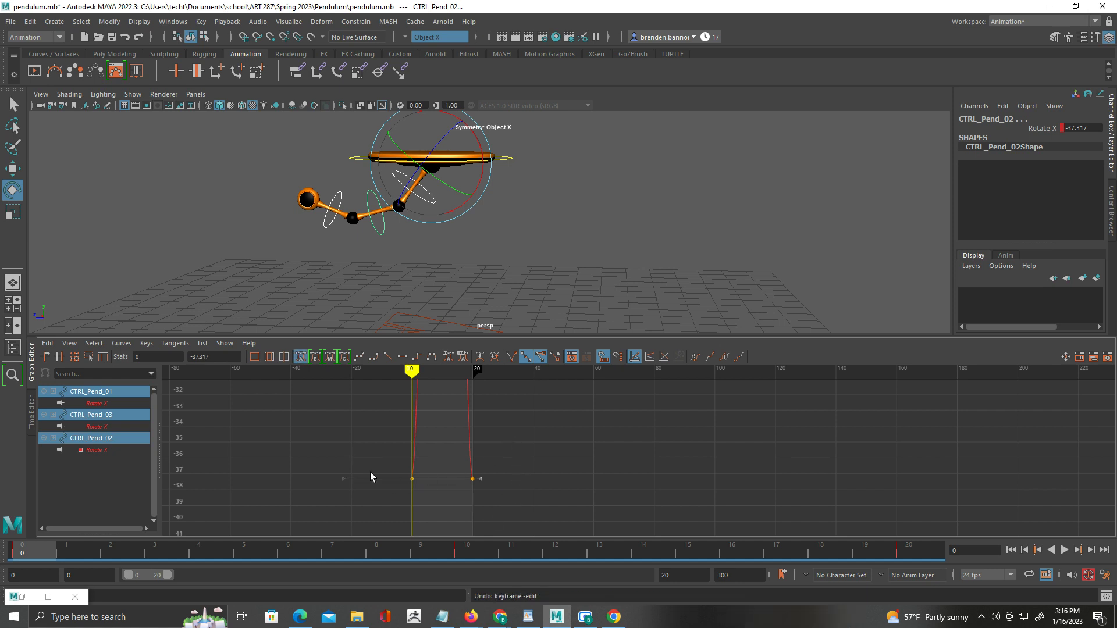
Convert CTRL_Pend_02's Rotate X curve to weighted tangents and lengthen the frame 0 key's outgoing handle horizontally
click(172, 344)
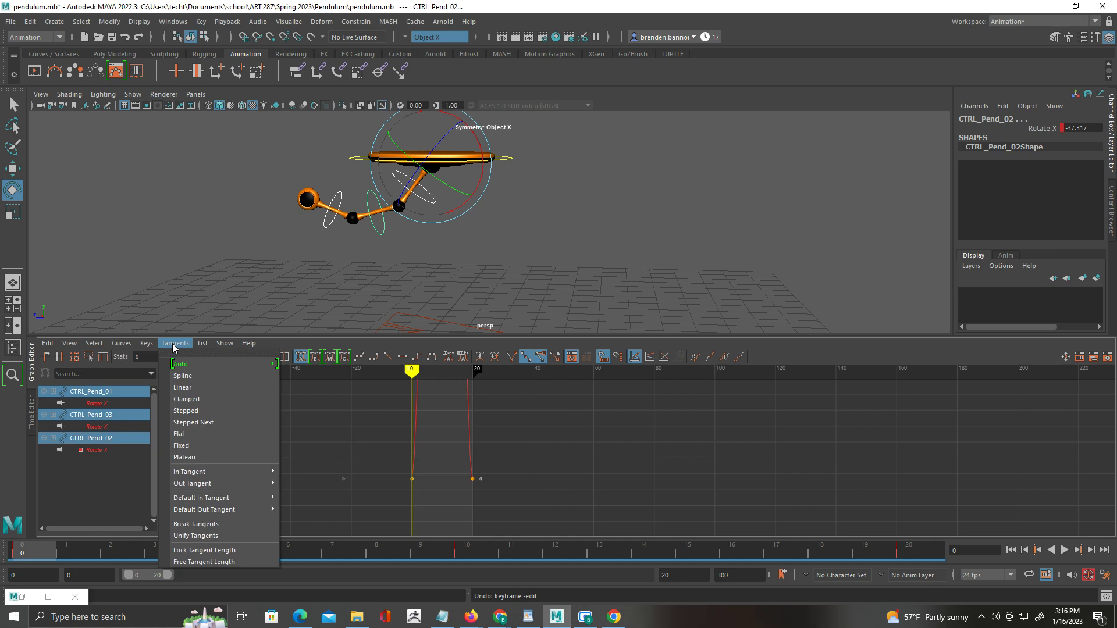
mouse_move(155, 347)
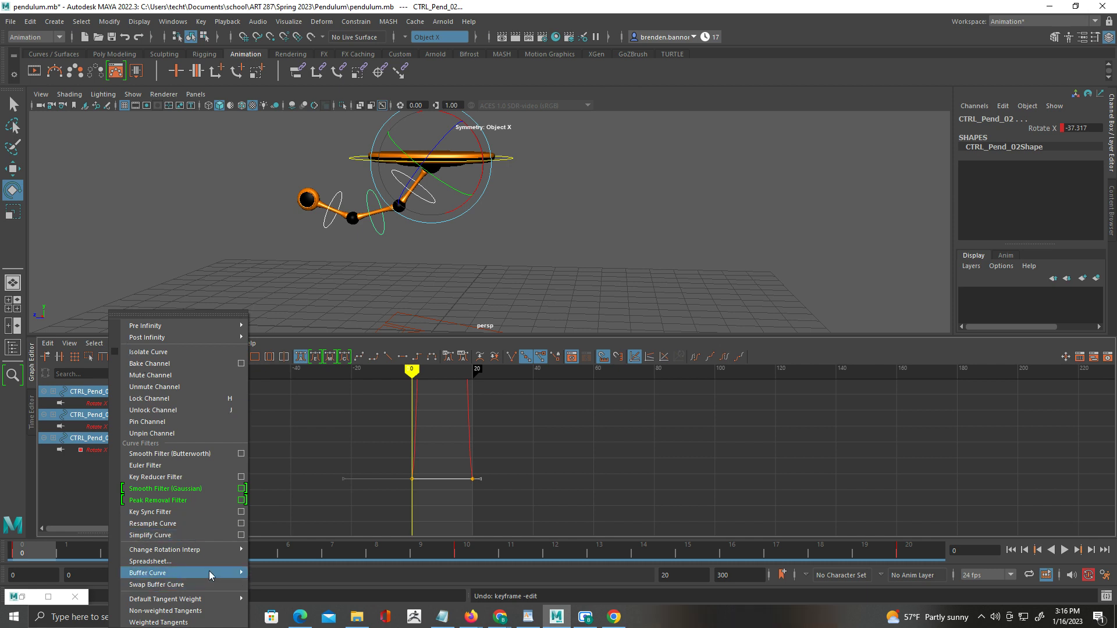
click(200, 624)
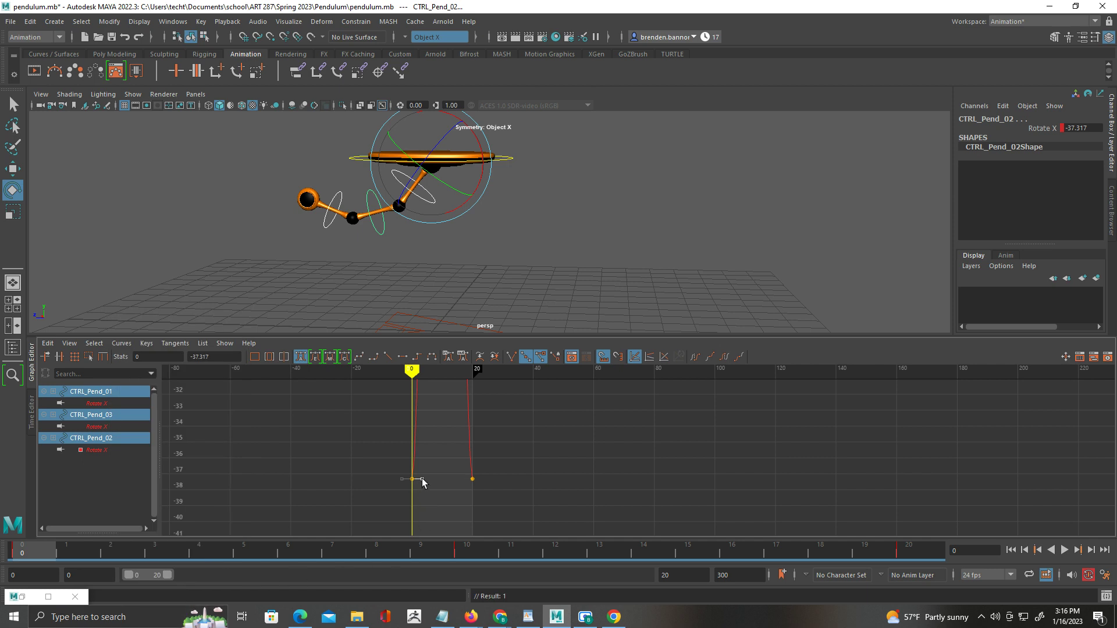
drag(422, 479, 461, 479)
Select all three controls' Rotate X keys at frames 0 and 20 and convert their curves to weighted tangents
scroll(436, 473, down, 3)
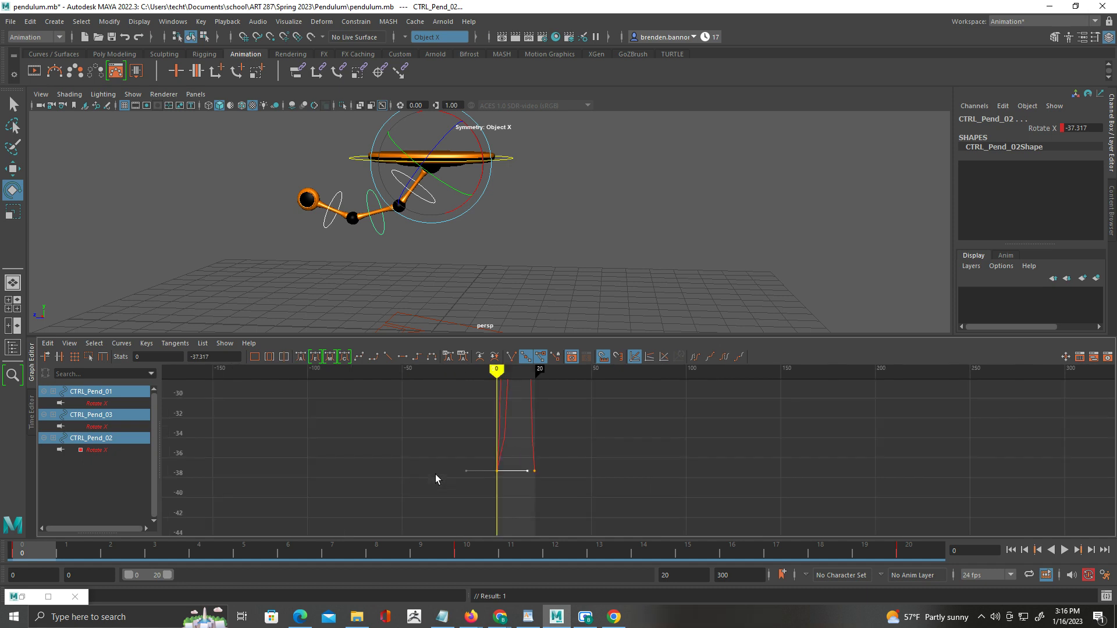
scroll(520, 460, down, 3)
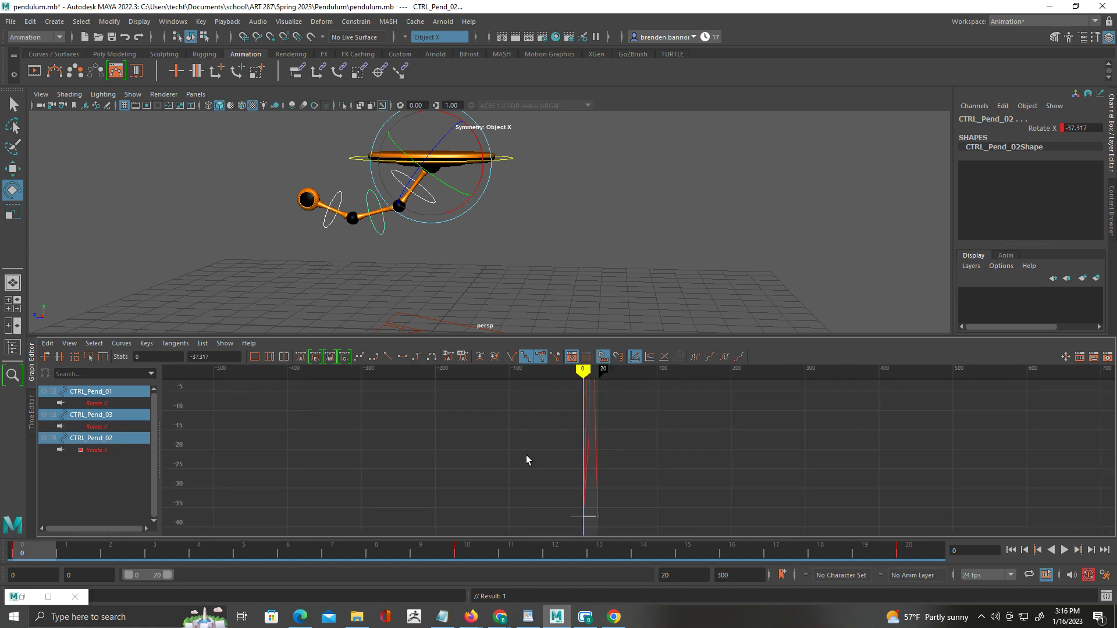
alt+middle_drag(584, 414, 487, 624)
key(f)
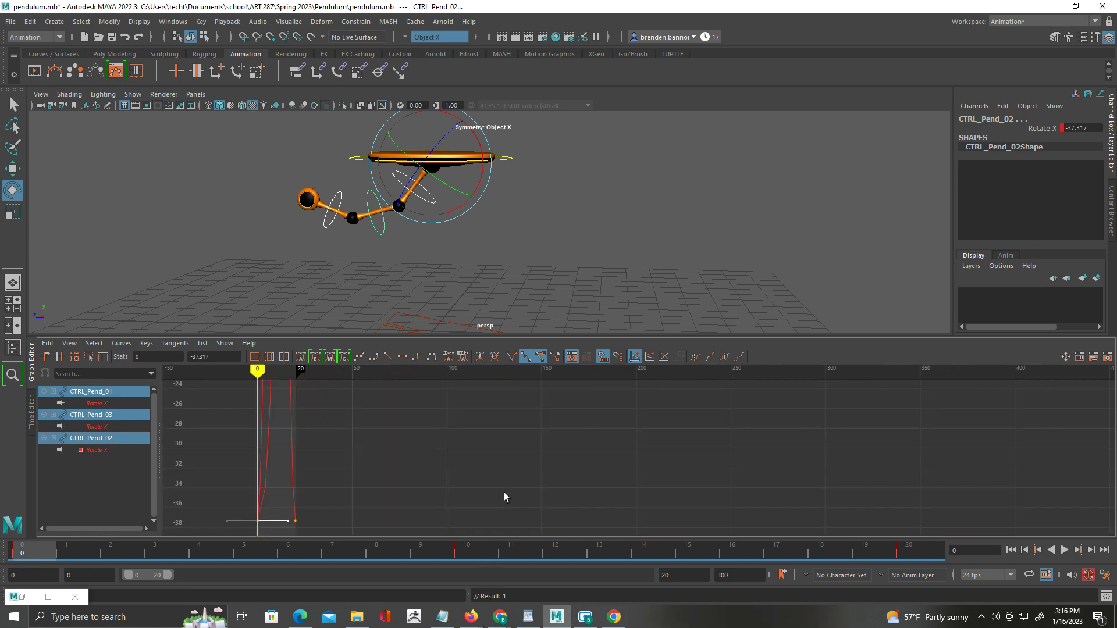
click(400, 482)
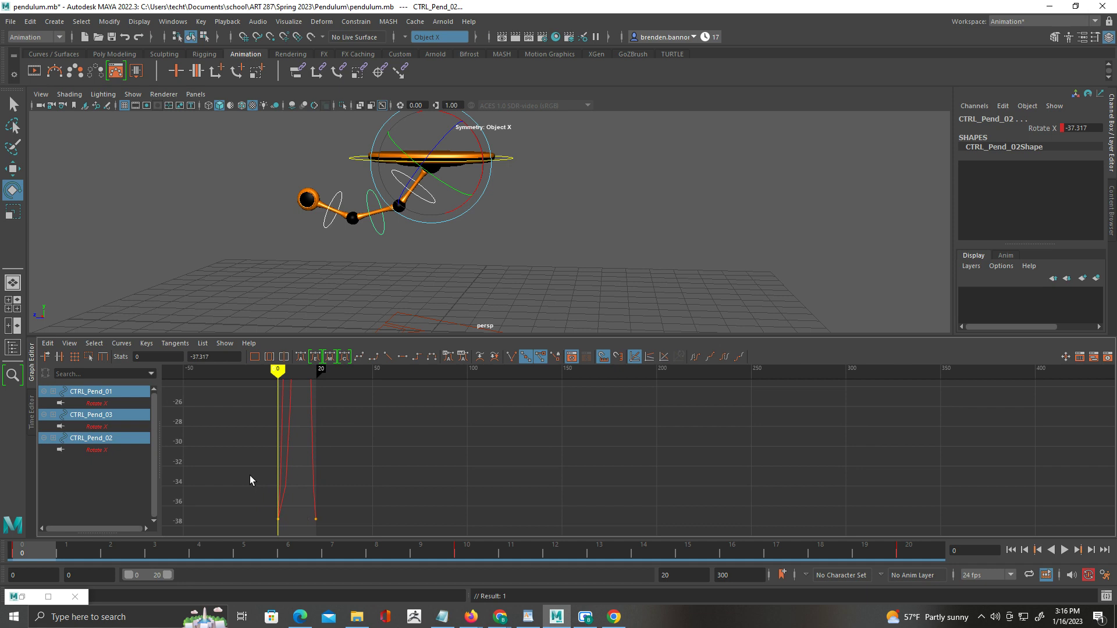
click(281, 466)
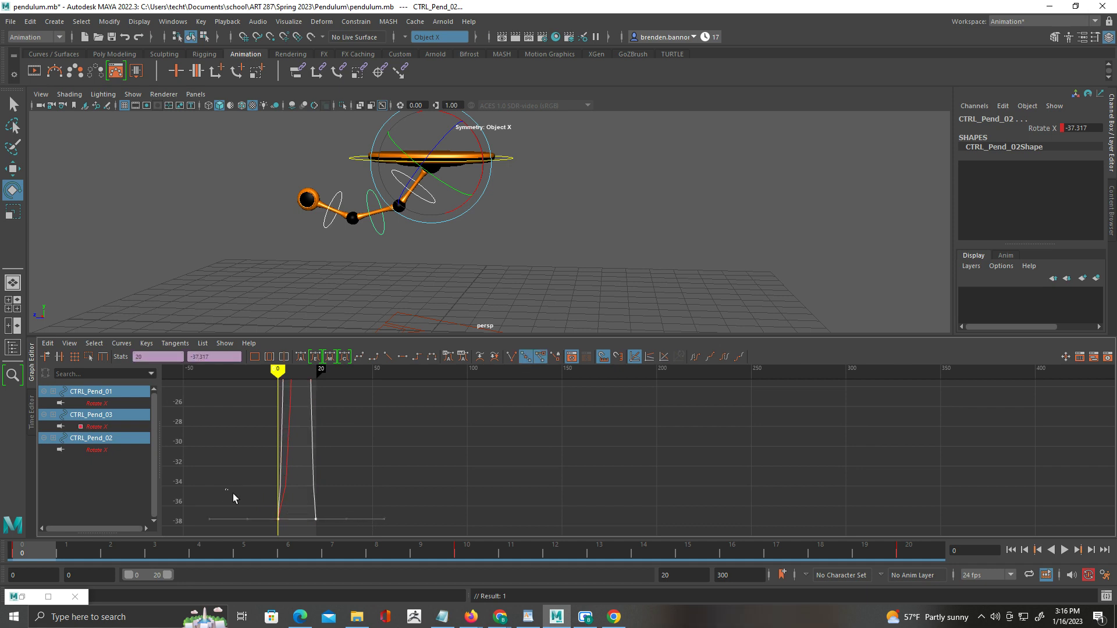
drag(232, 493, 349, 531)
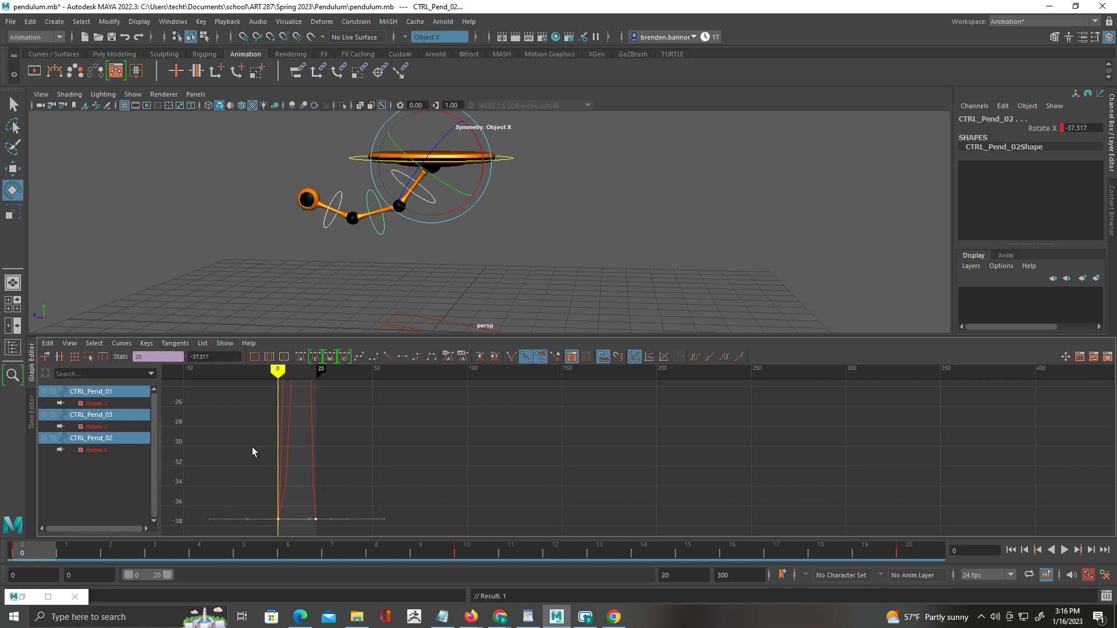
click(122, 343)
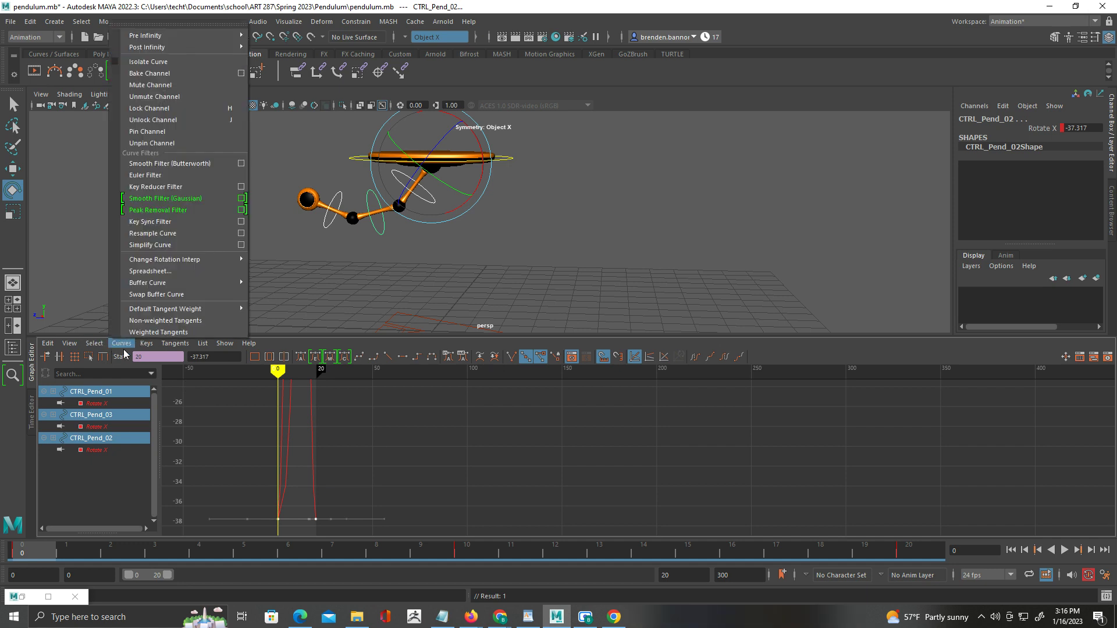
mouse_move(155, 345)
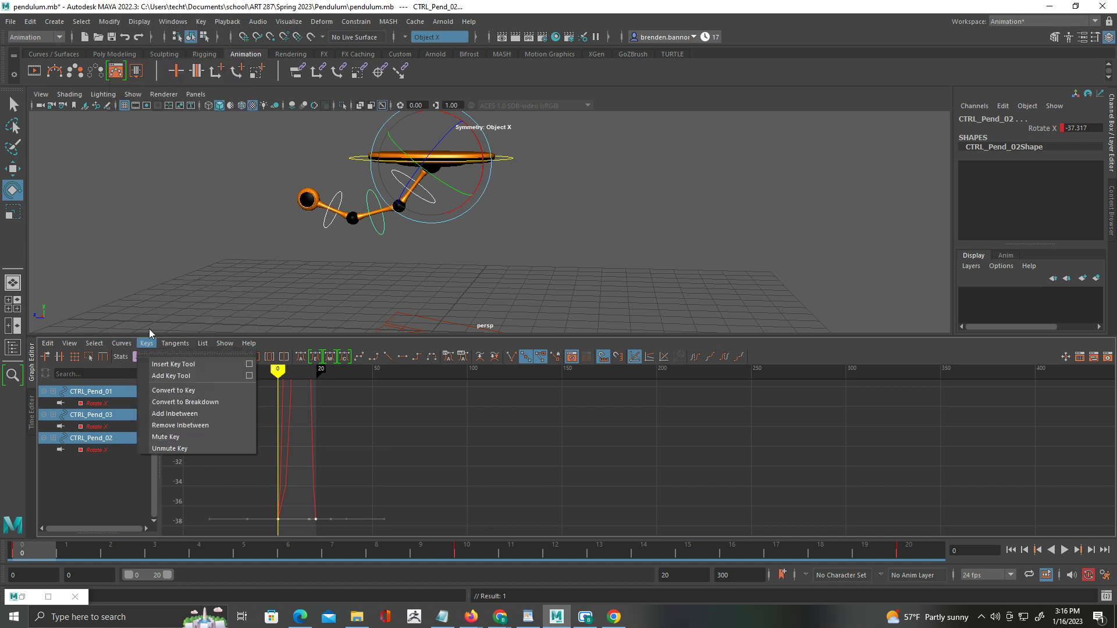
click(133, 333)
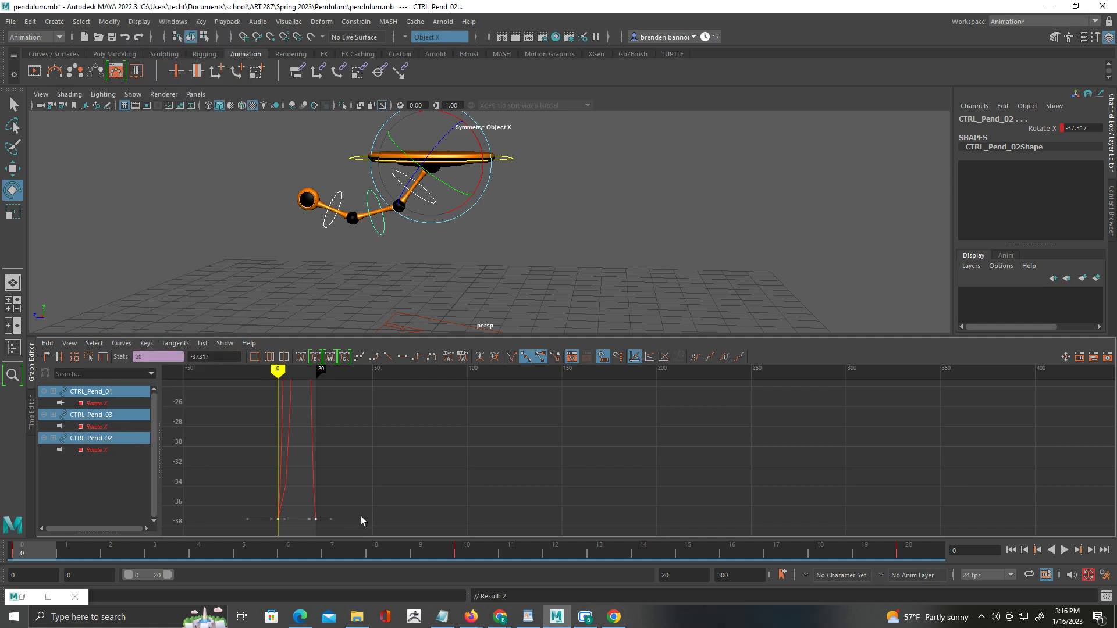
Lengthen the incoming tangent handle at frame 20 and CTRL_Pend_03's outgoing Rotate X handle at frame 0
click(347, 499)
drag(344, 503, 286, 523)
click(284, 523)
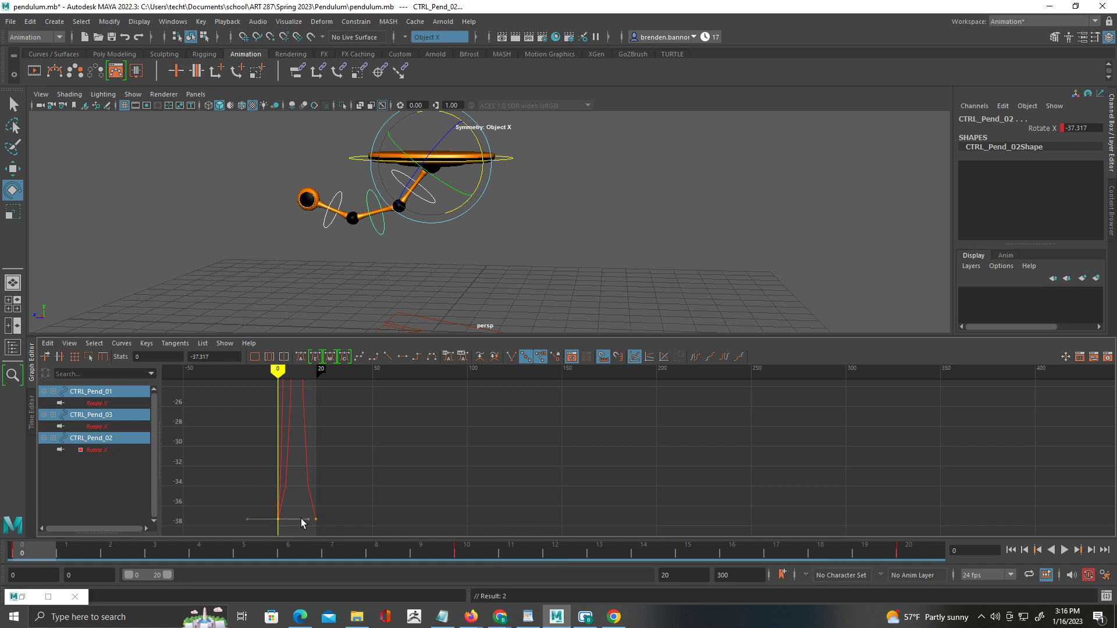
mouse_move(307, 518)
mouse_down()
mouse_move(321, 519)
mouse_move(286, 525)
mouse_move(324, 520)
mouse_up()
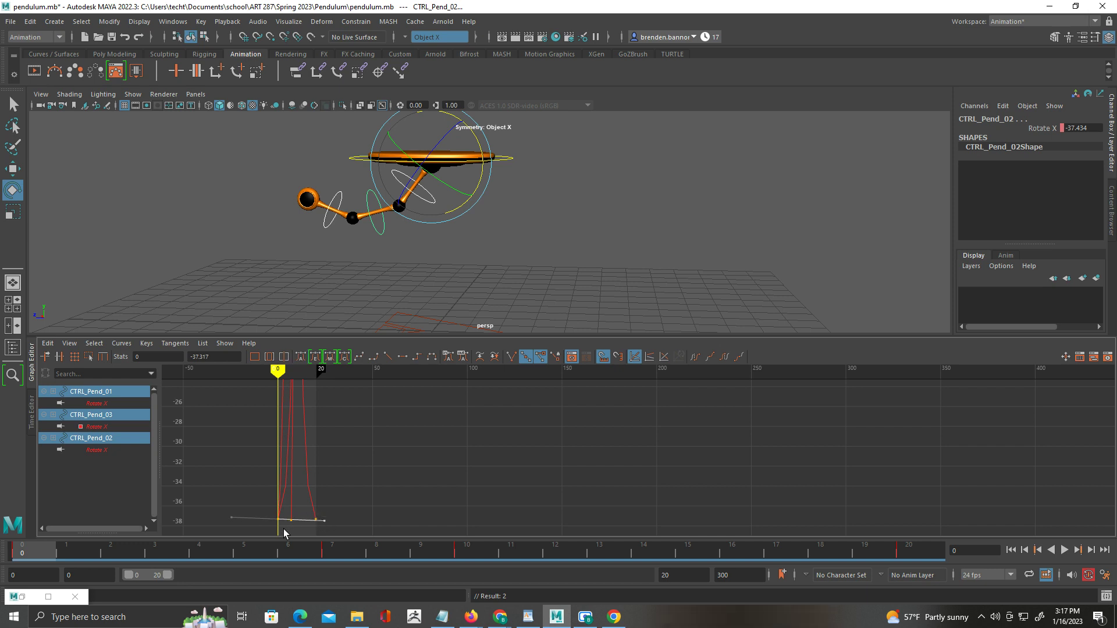
Move CTRL_Pend_02's displaced Rotate X key back to frame 0 and lengthen CTRL_Pend_01's outgoing tangent handle there
click(292, 519)
drag(291, 520, 278, 519)
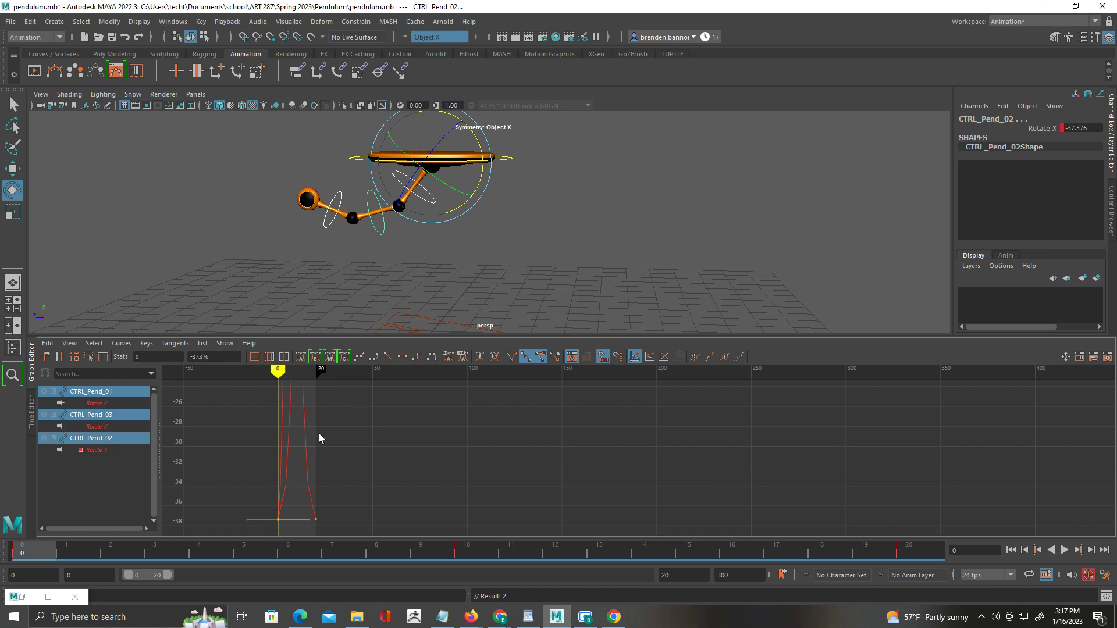
click(282, 434)
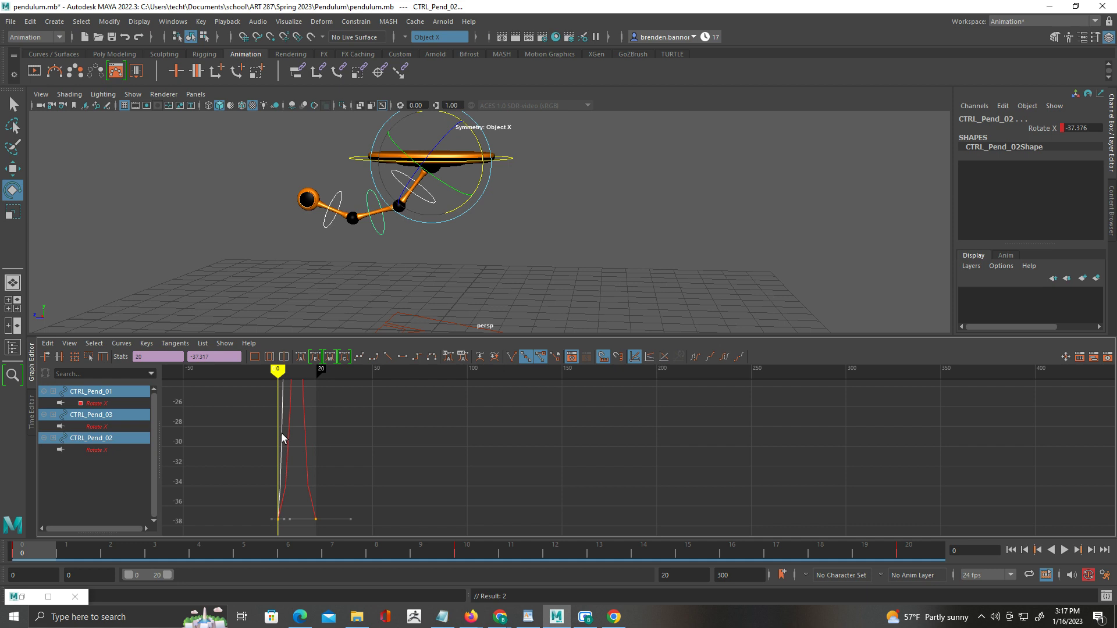
click(285, 519)
drag(284, 519, 306, 517)
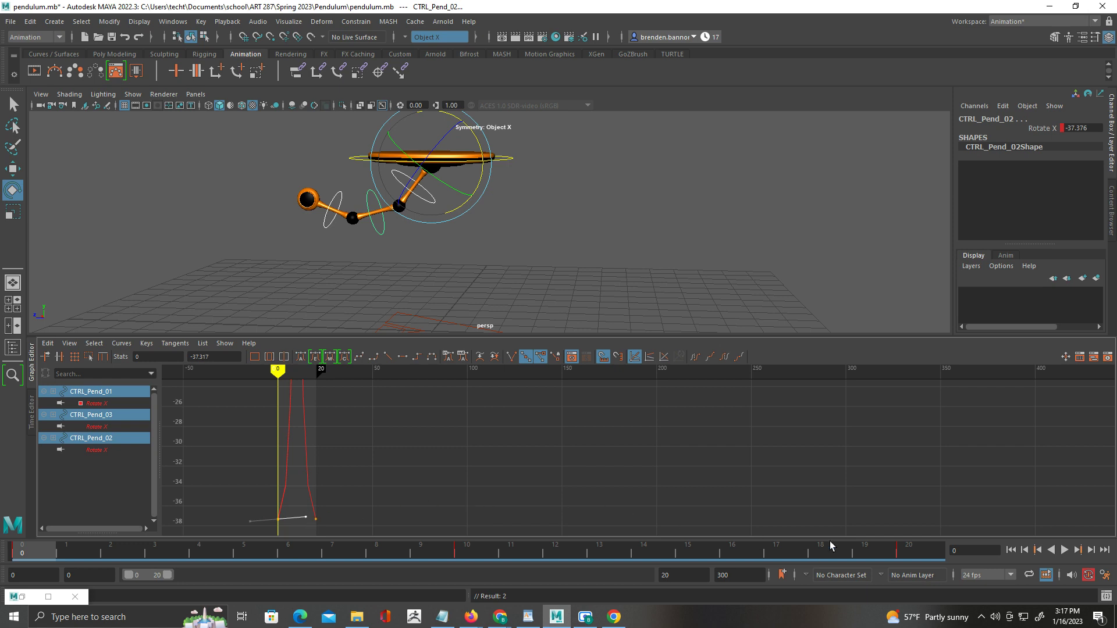
Play the pendulum animation to review the swing with the weighted tangents, and stop it
click(1063, 551)
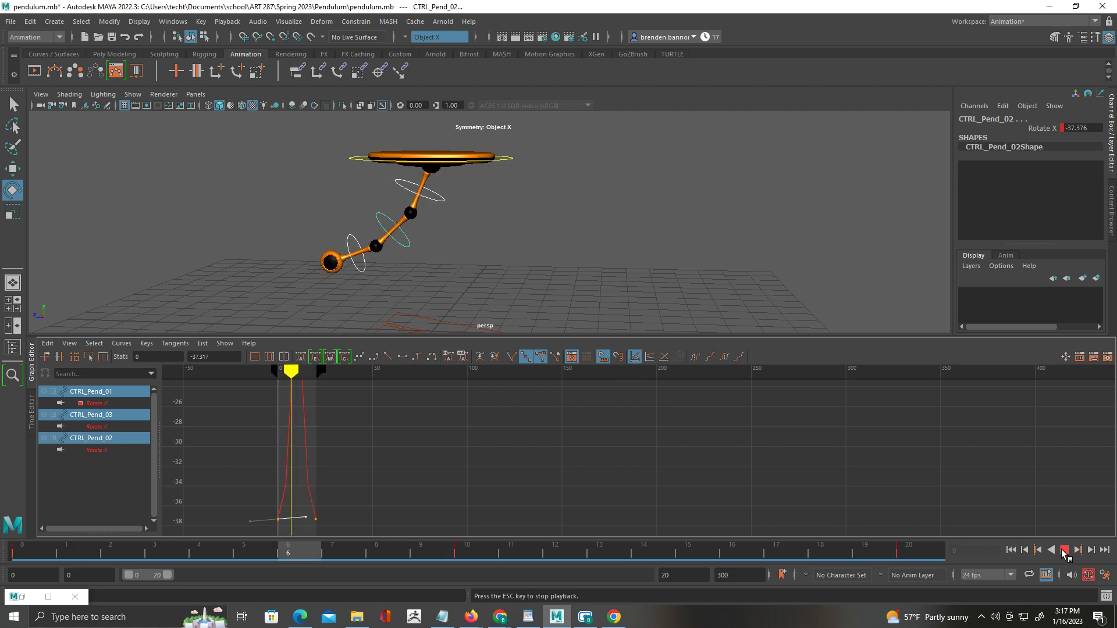
click(1064, 550)
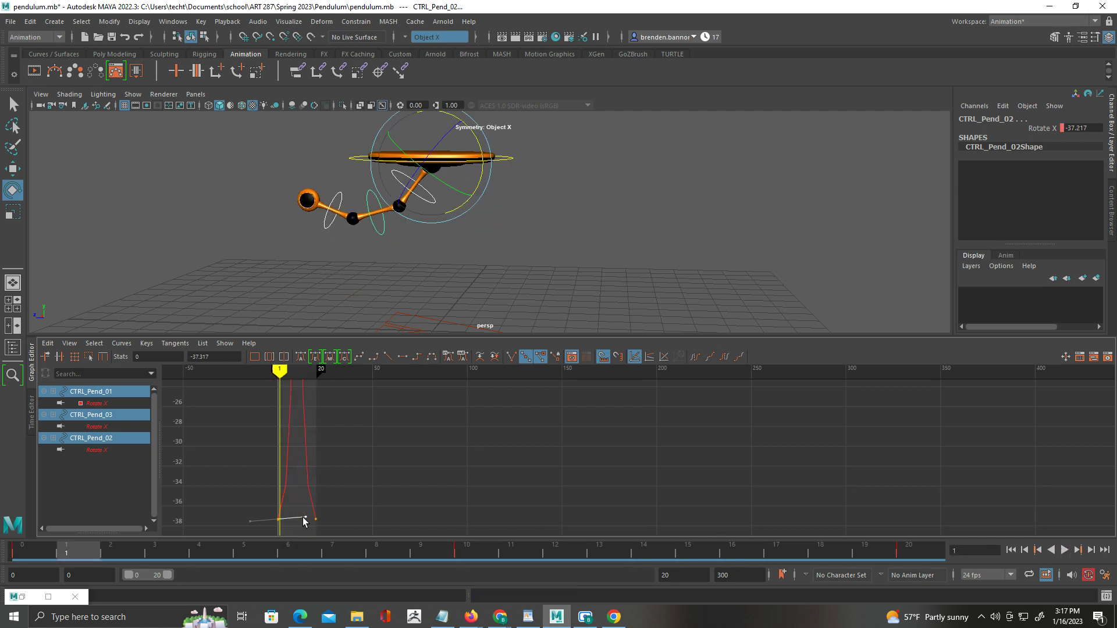
Select the frame 0 Rotate X keys' outgoing tangent handles together and shorten them slightly
drag(301, 535, 301, 526)
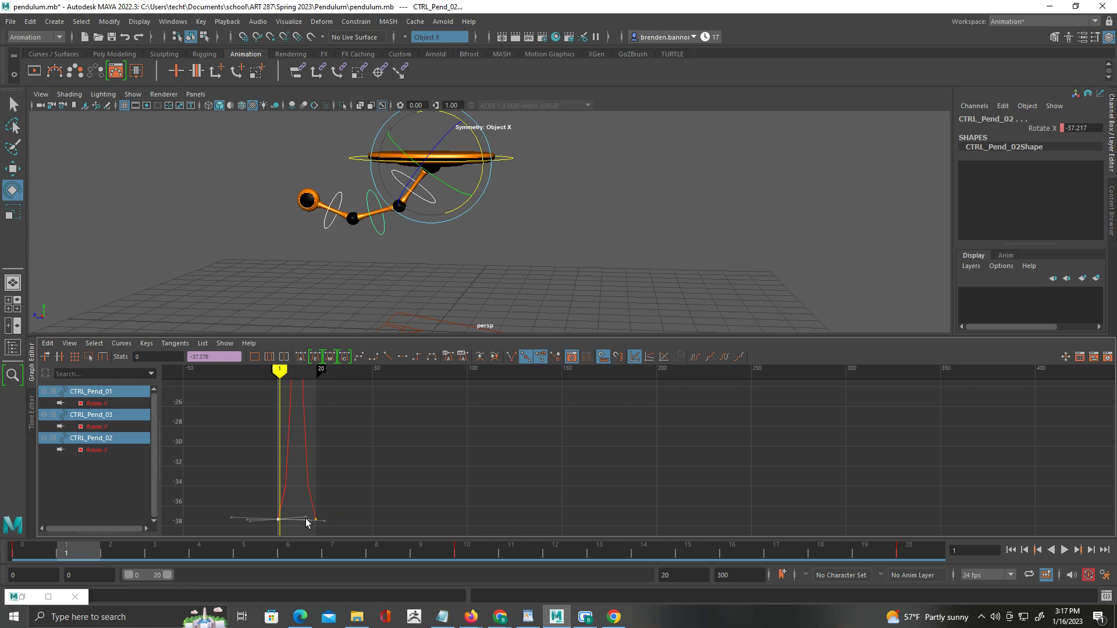
drag(300, 511, 312, 525)
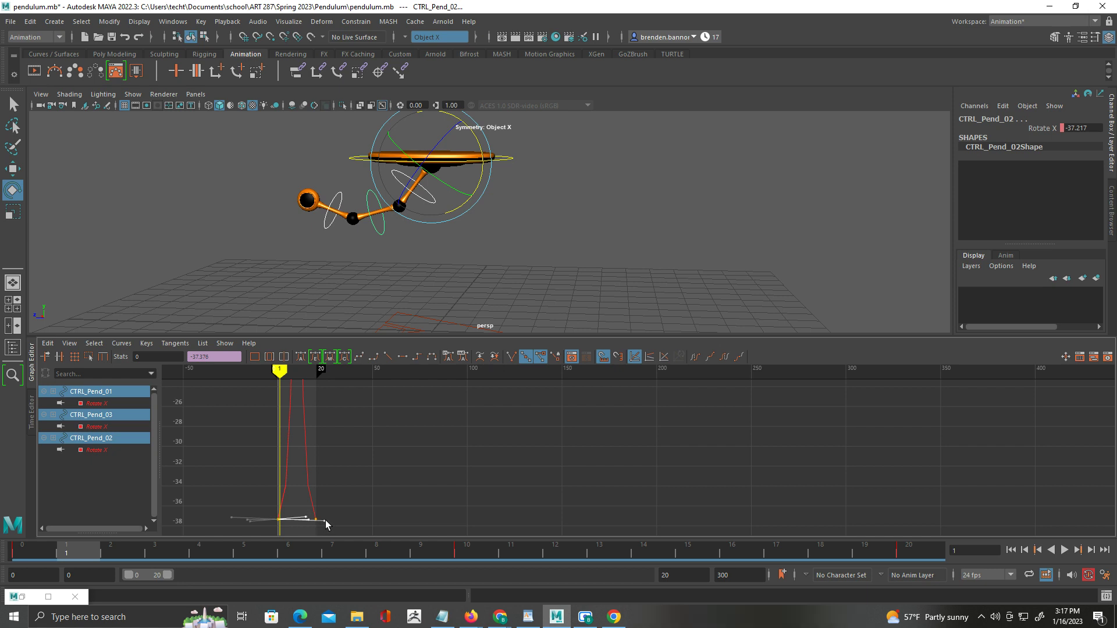
drag(323, 521, 320, 522)
click(334, 501)
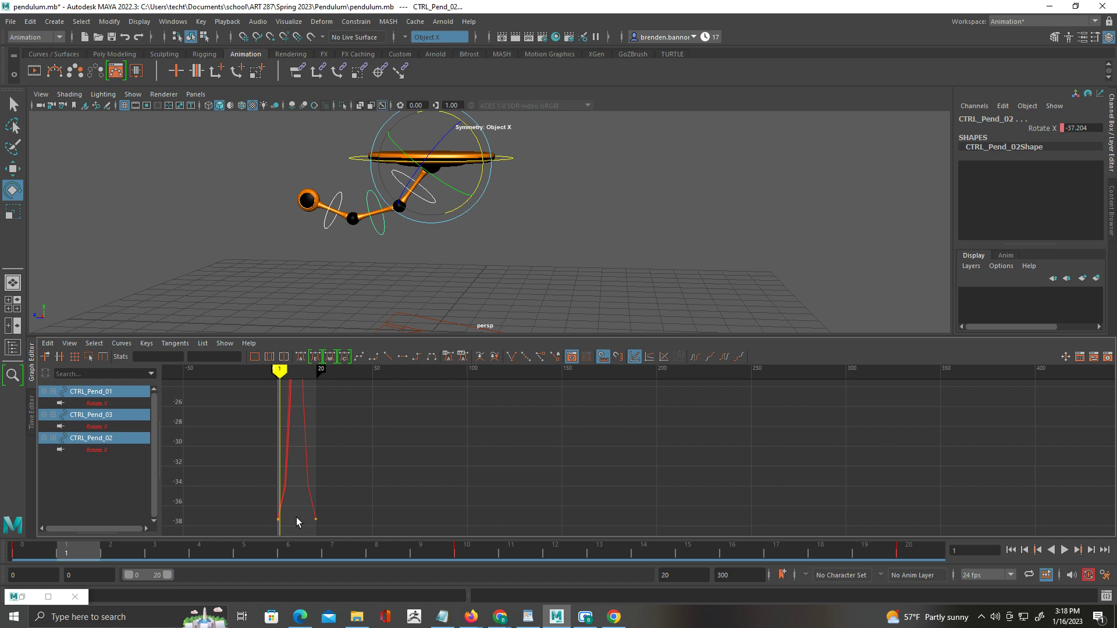
Select the Rotate X keys at frame 20 and slightly shorten their incoming tangent handles
click(278, 520)
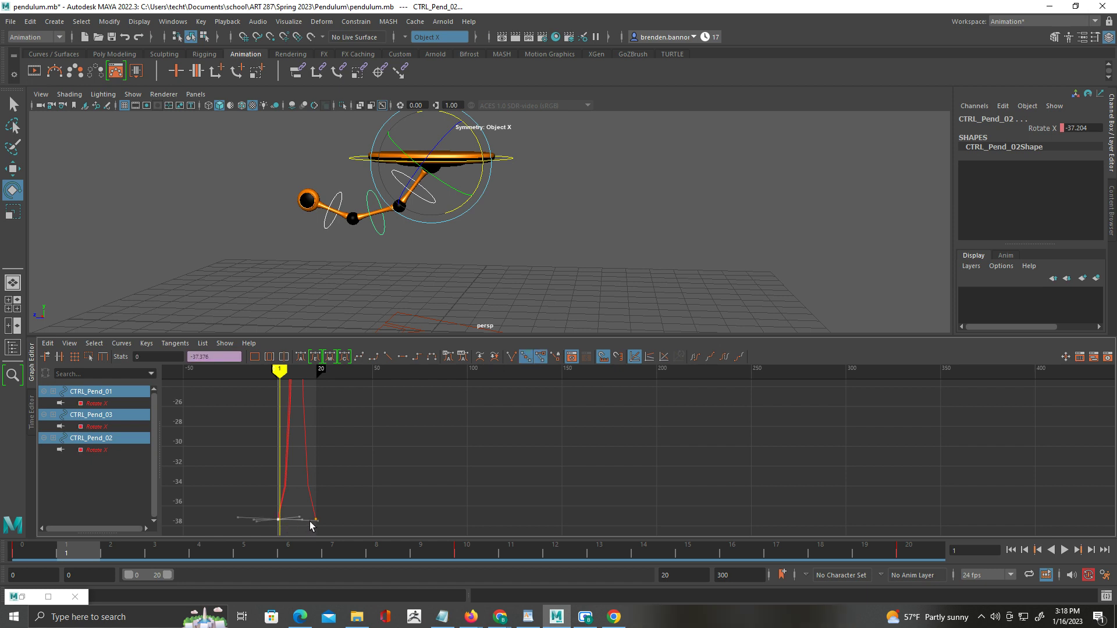
click(310, 520)
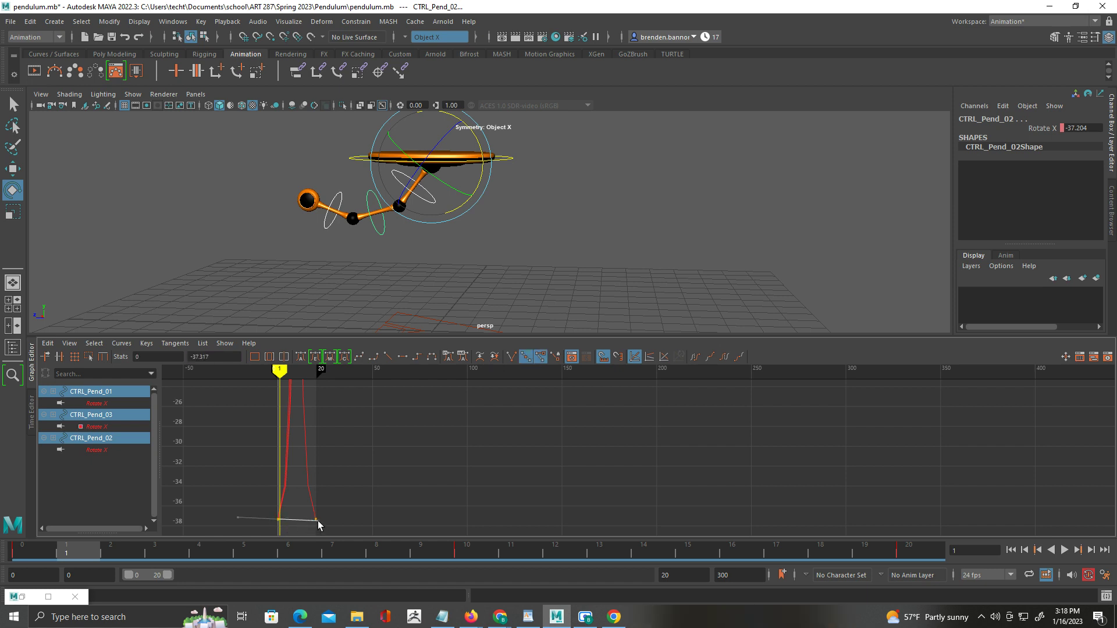
drag(318, 521, 302, 520)
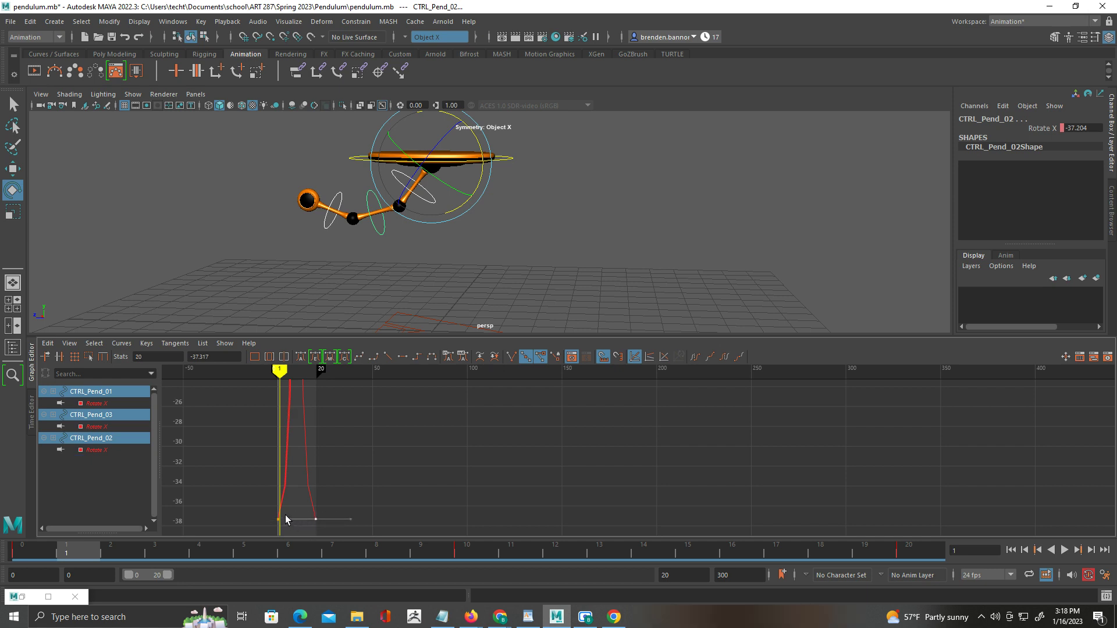
drag(290, 521, 294, 520)
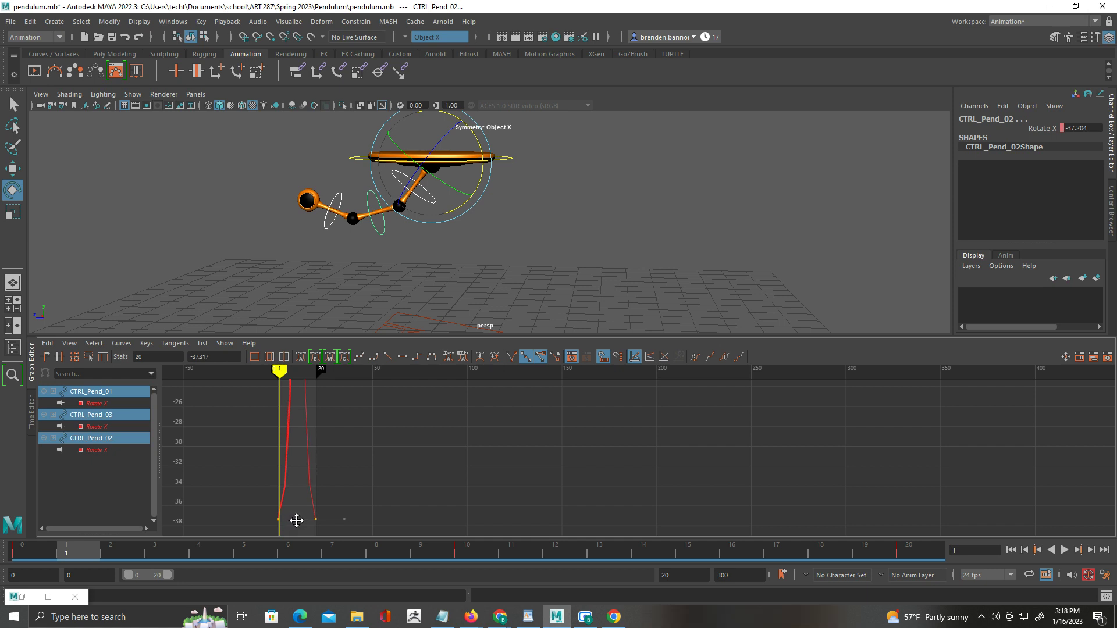
Play back the swing to check the loop, and fine-tune the incoming tangent handles of the frame 20 keys
click(1062, 554)
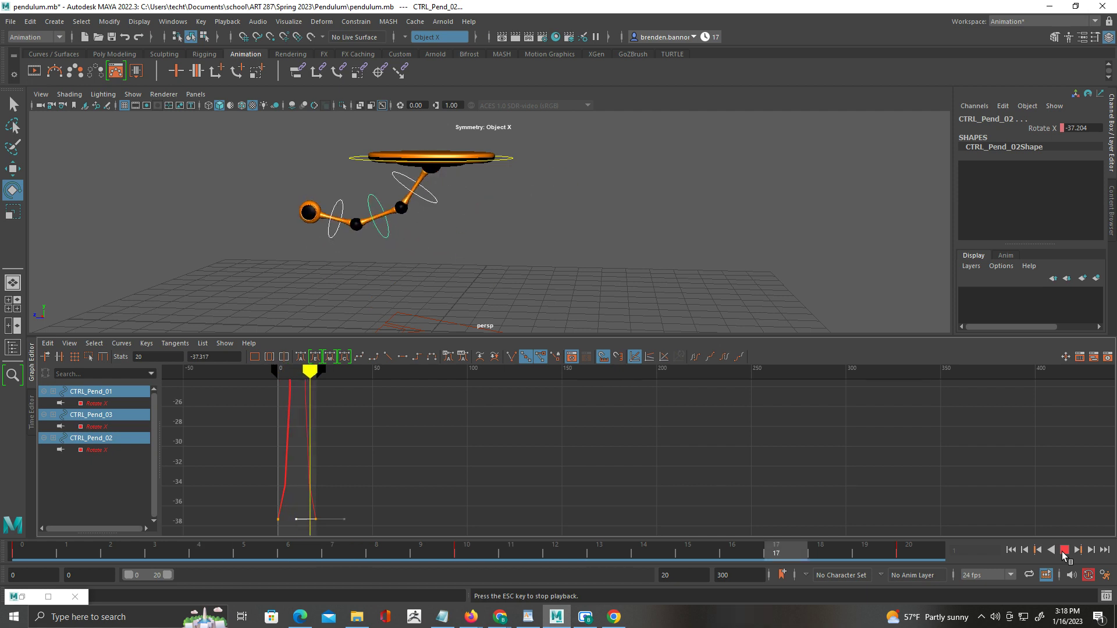
click(1063, 551)
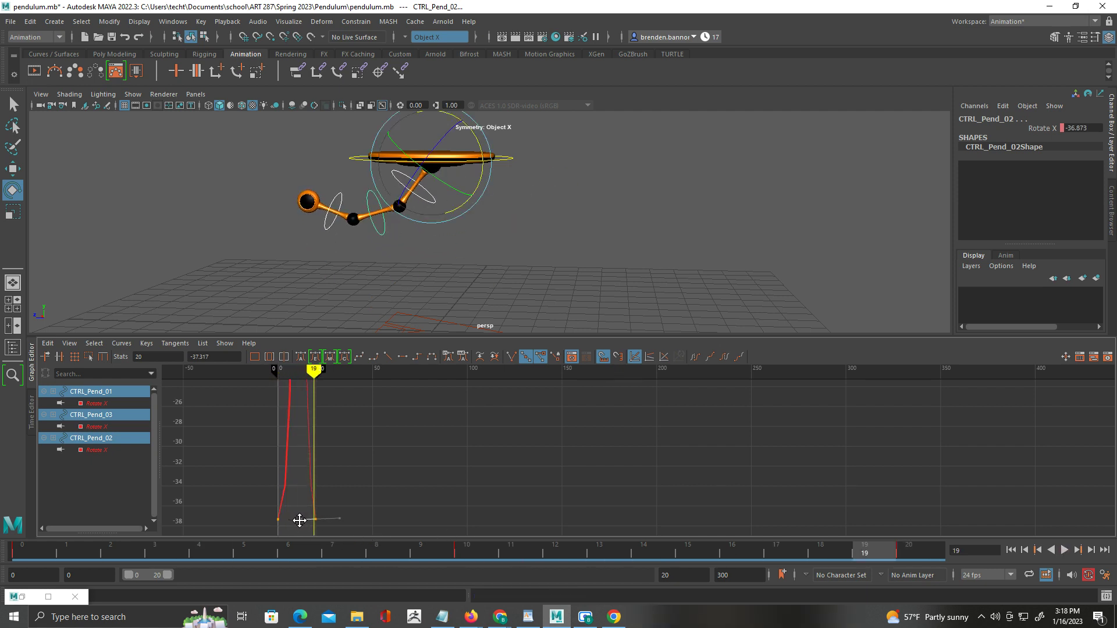
drag(300, 520, 303, 519)
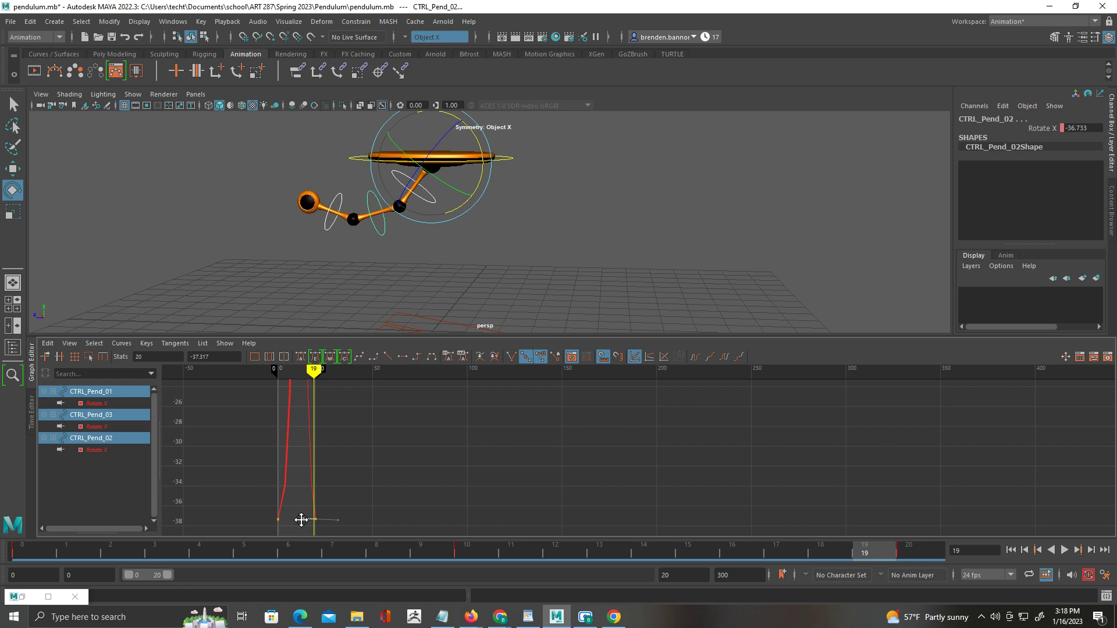
Select the frame 0 Rotate X keys' outgoing tangent handles, shorten them slightly, and play back the swing to check it
drag(259, 516, 295, 528)
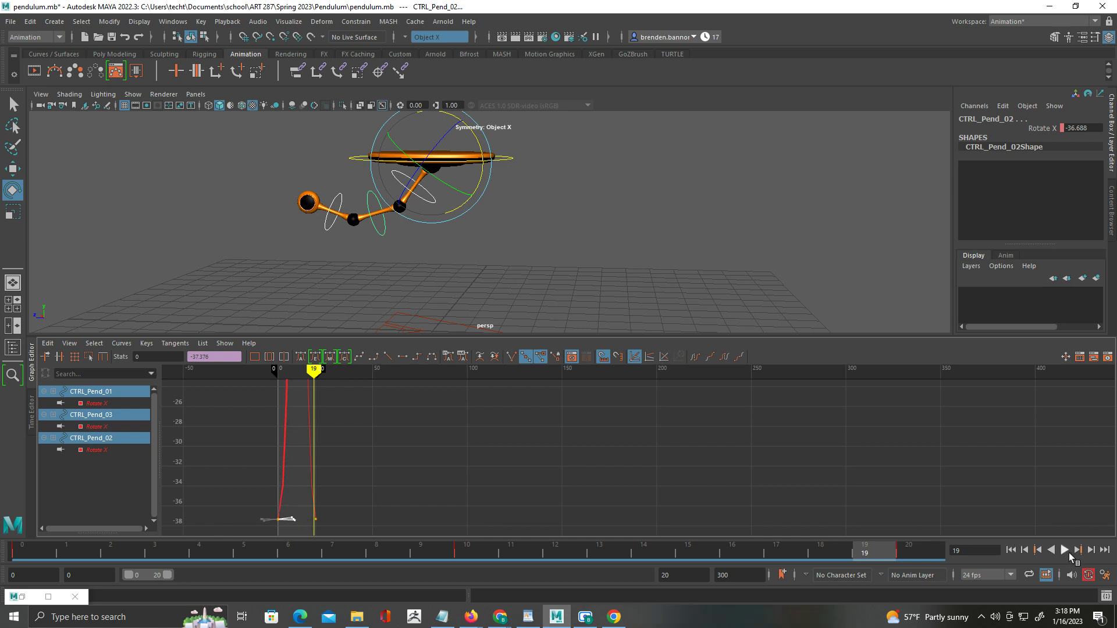
click(1066, 551)
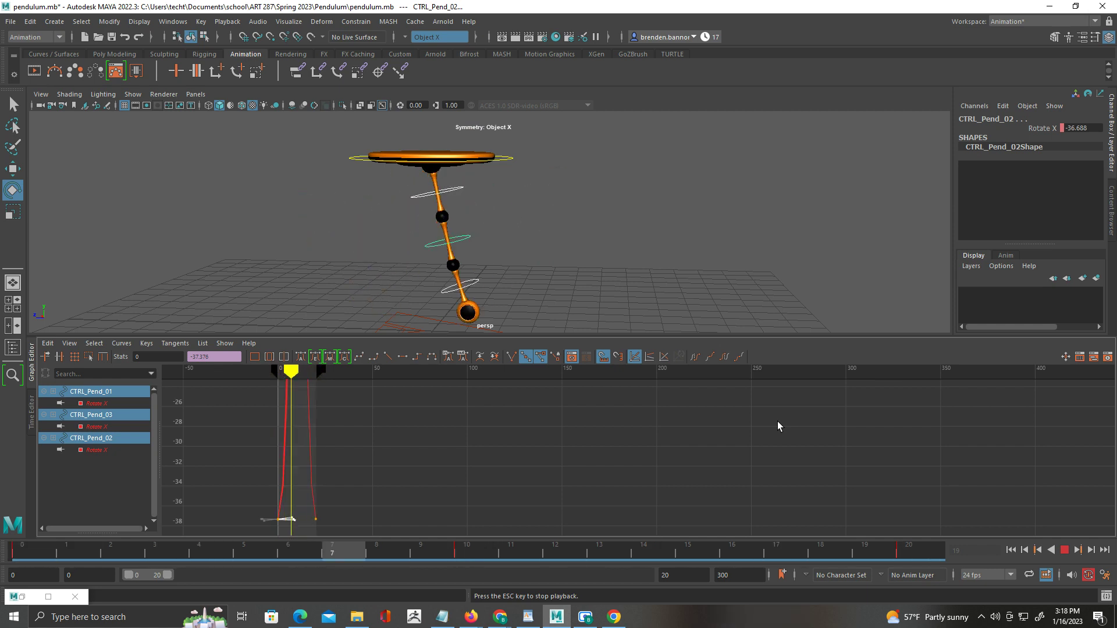
click(1065, 550)
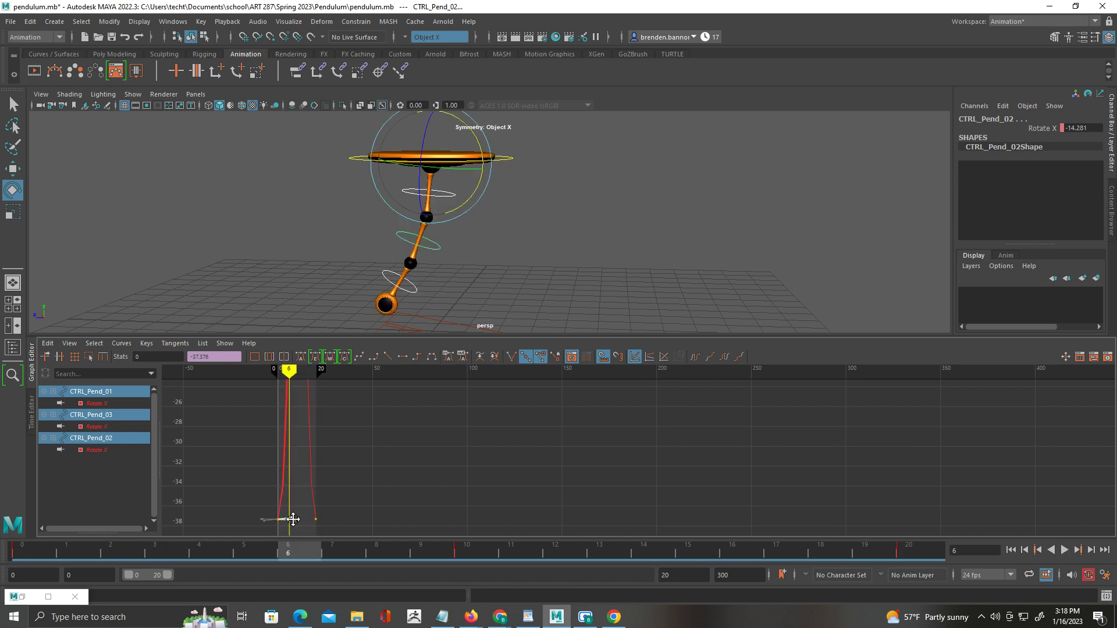
Slightly lengthen the Rotate X outgoing tangent handles at frame 0 and incoming handles at frame 20, and play back the loop
drag(292, 519, 309, 526)
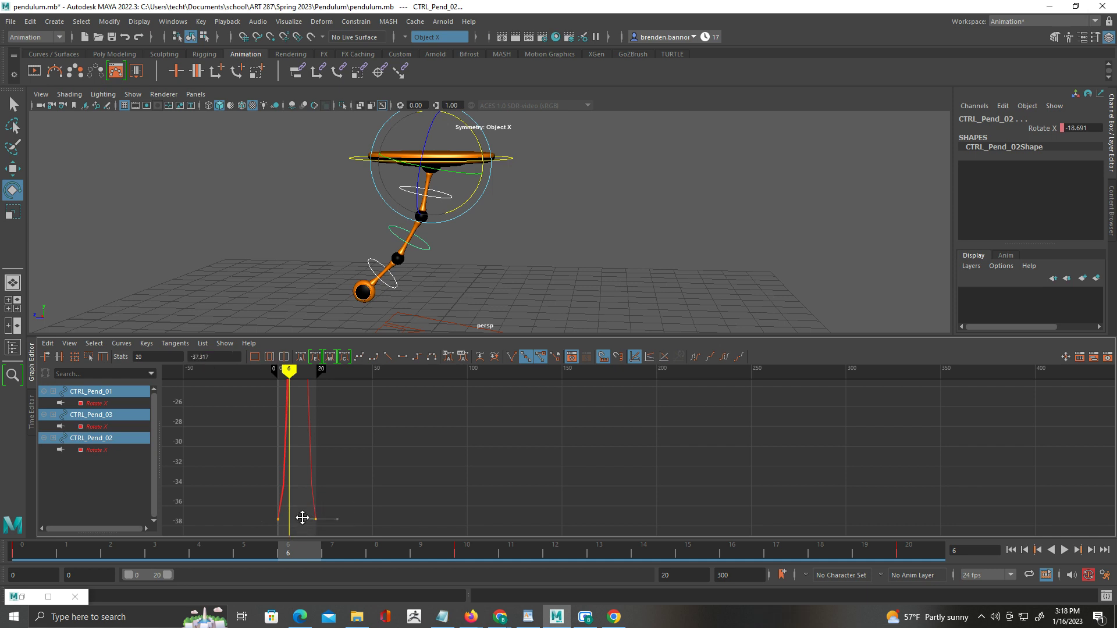
middle_drag(302, 518, 298, 518)
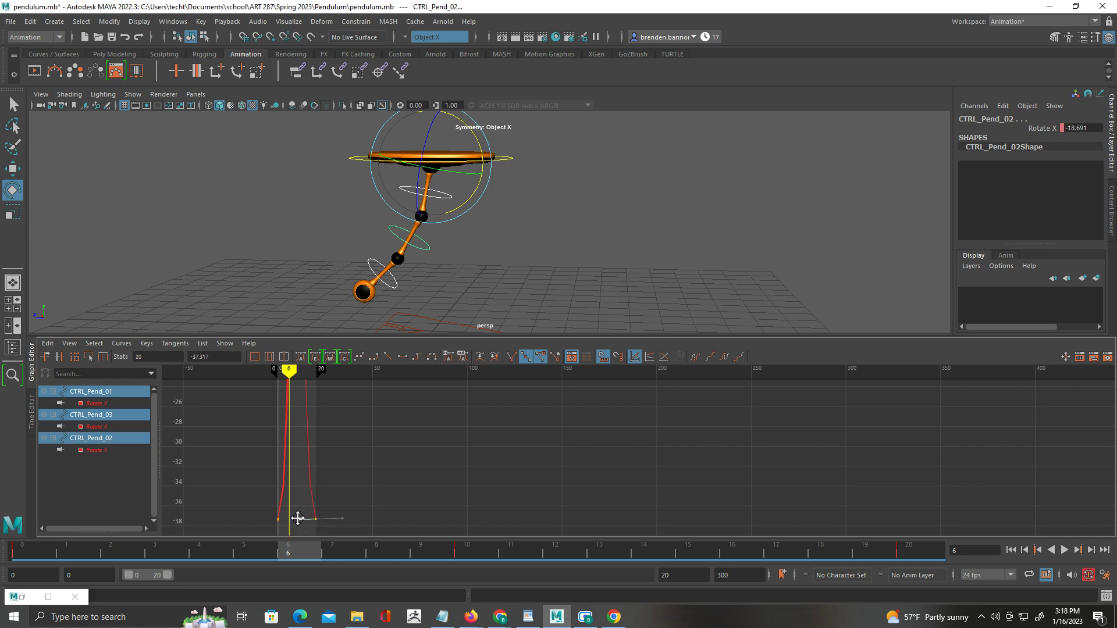
click(1064, 550)
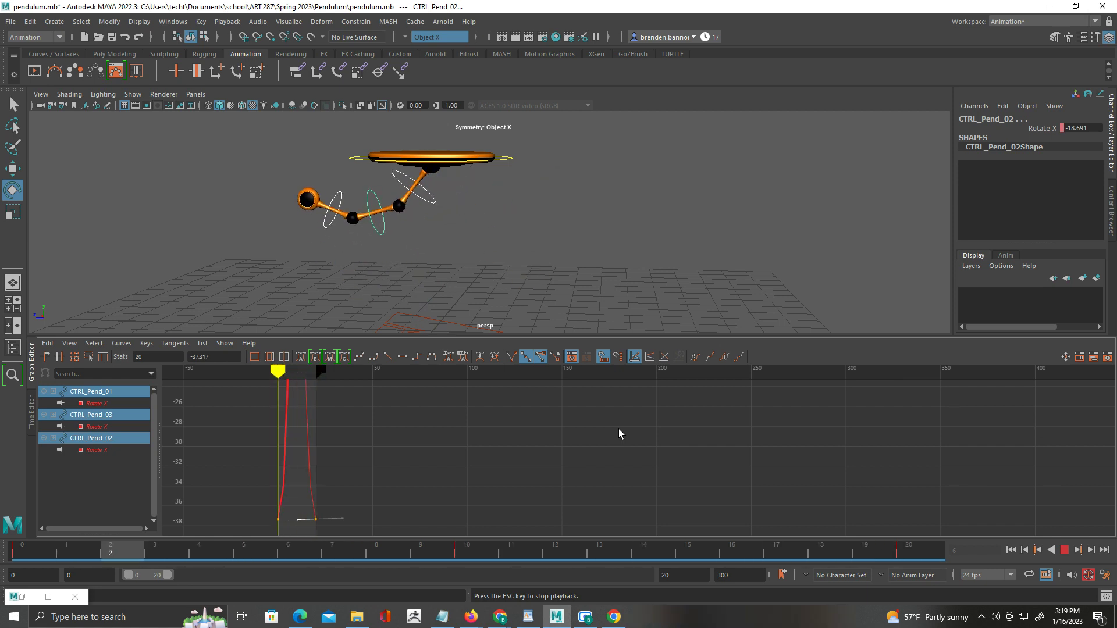
click(1065, 550)
Select the pendulum_ball_03 joint and scrub from frame 1 to frame 8 to examine its pose against the Rotate X curve
click(271, 189)
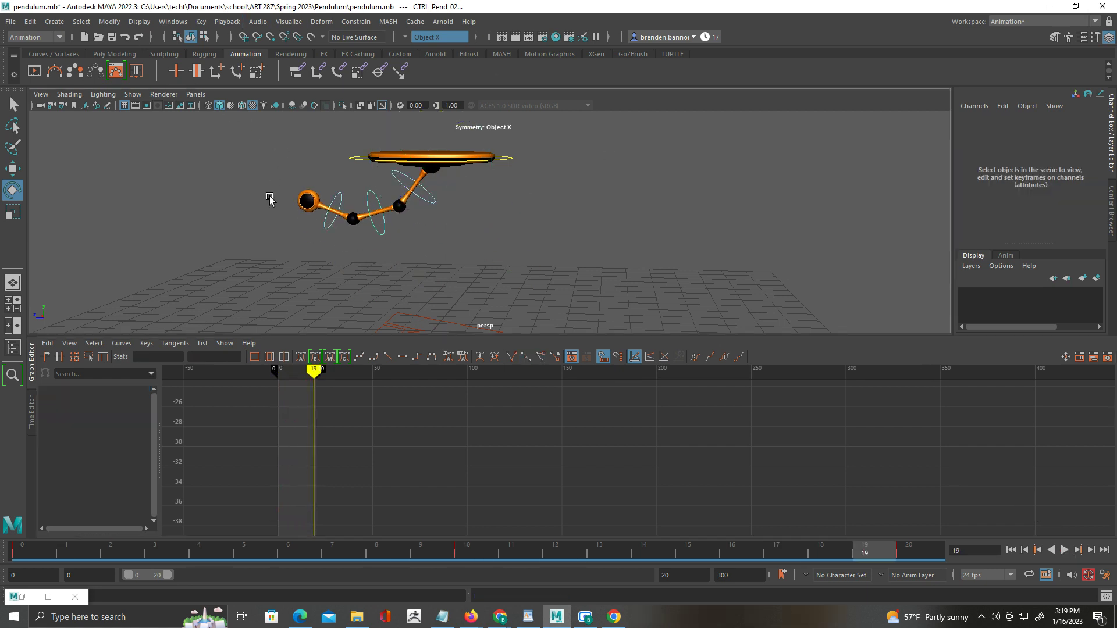
click(352, 219)
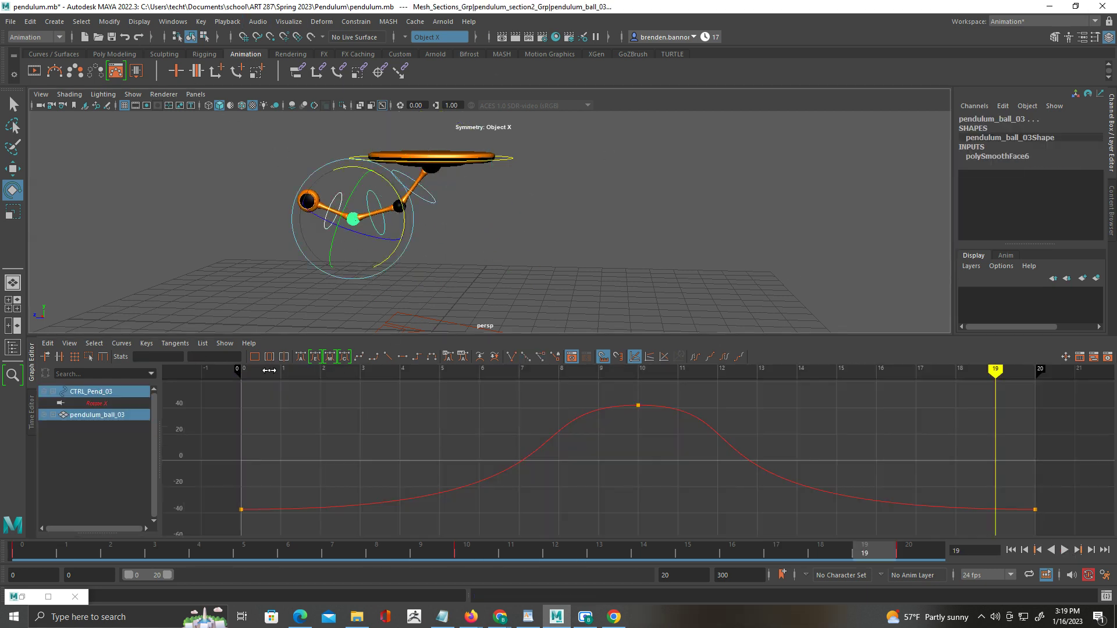
click(300, 370)
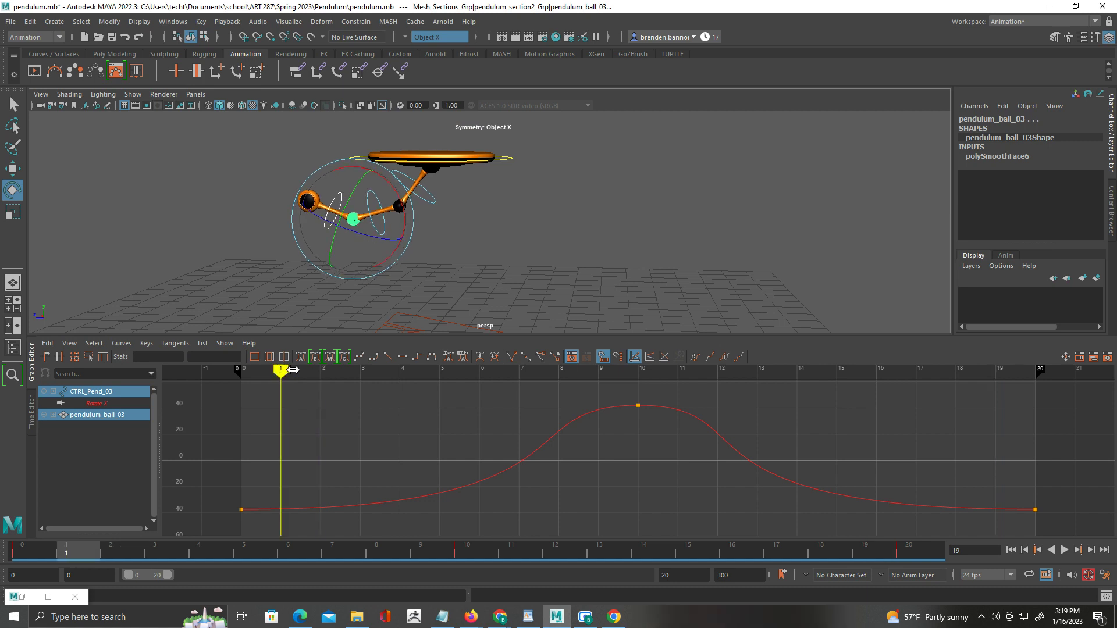
drag(293, 370, 554, 373)
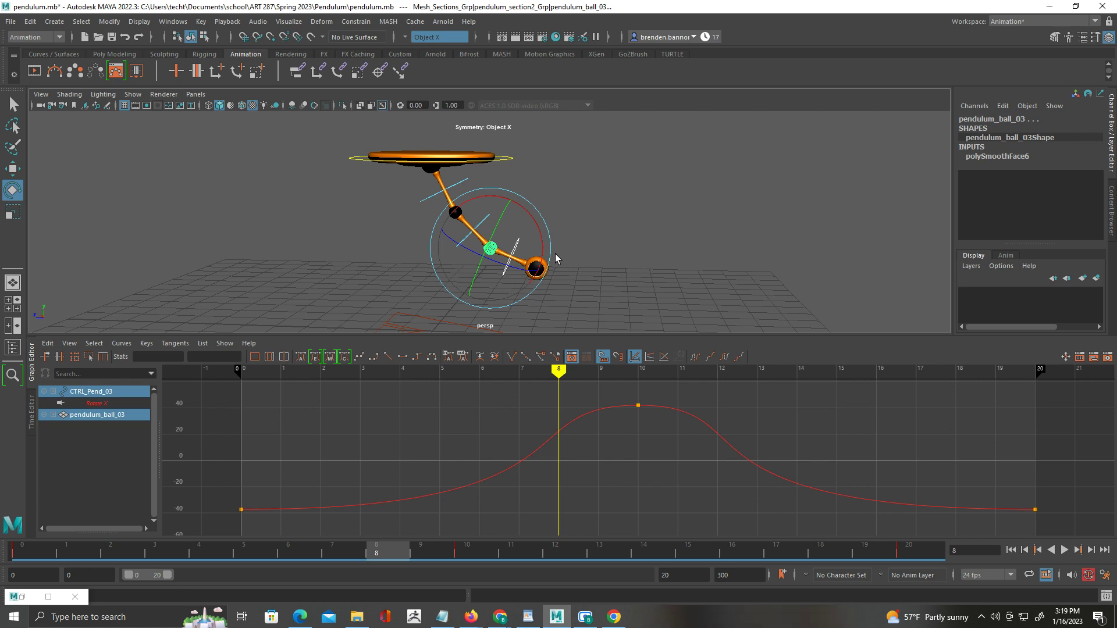
key(r)
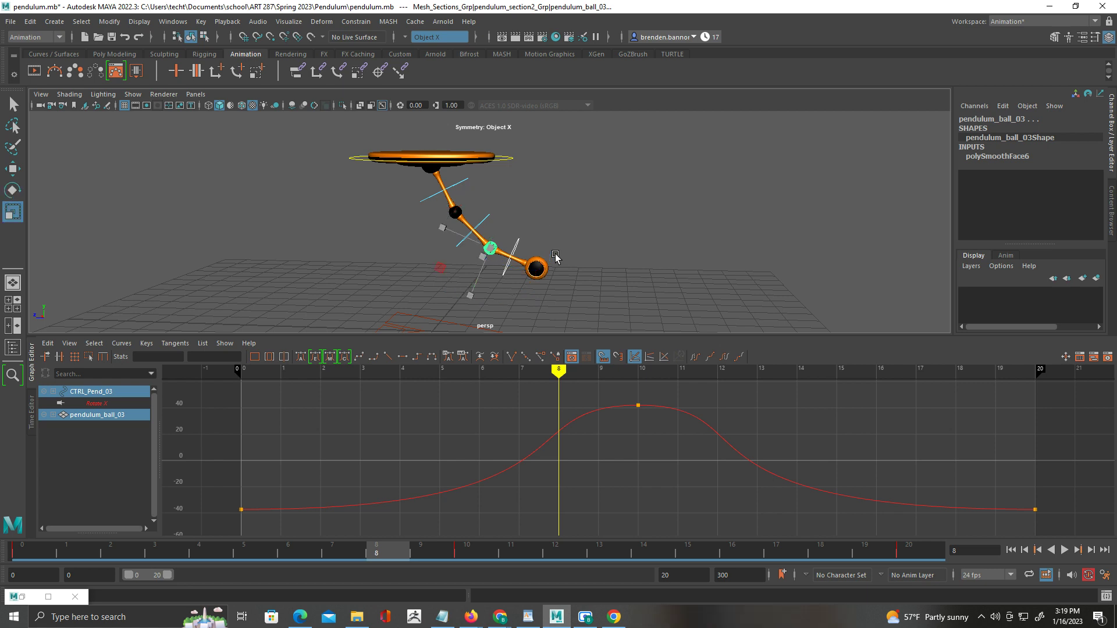
key(w)
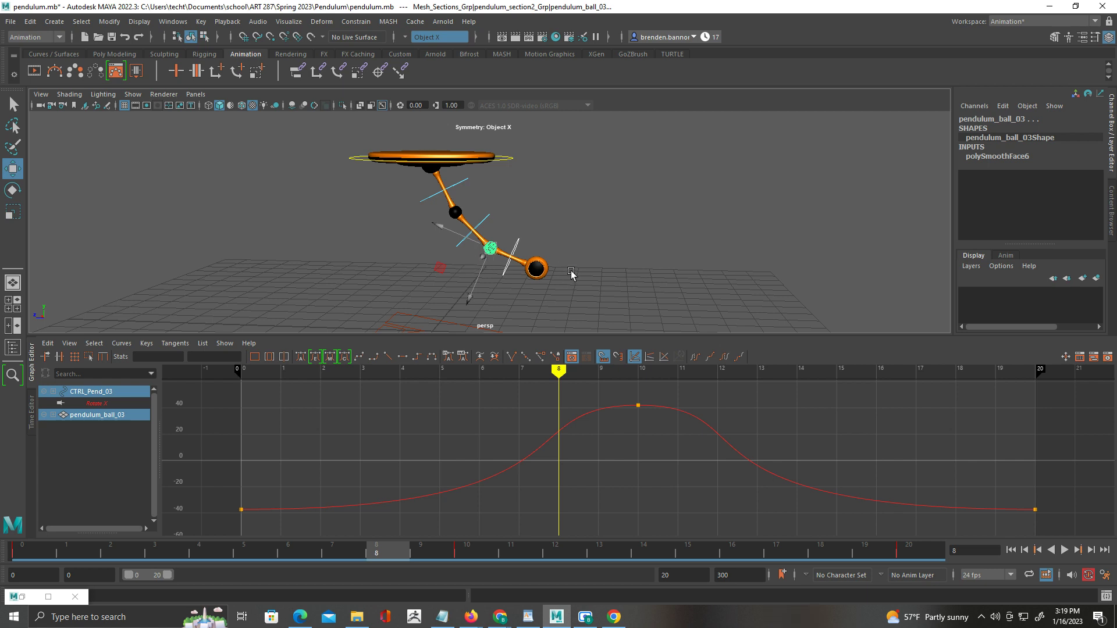
key(e)
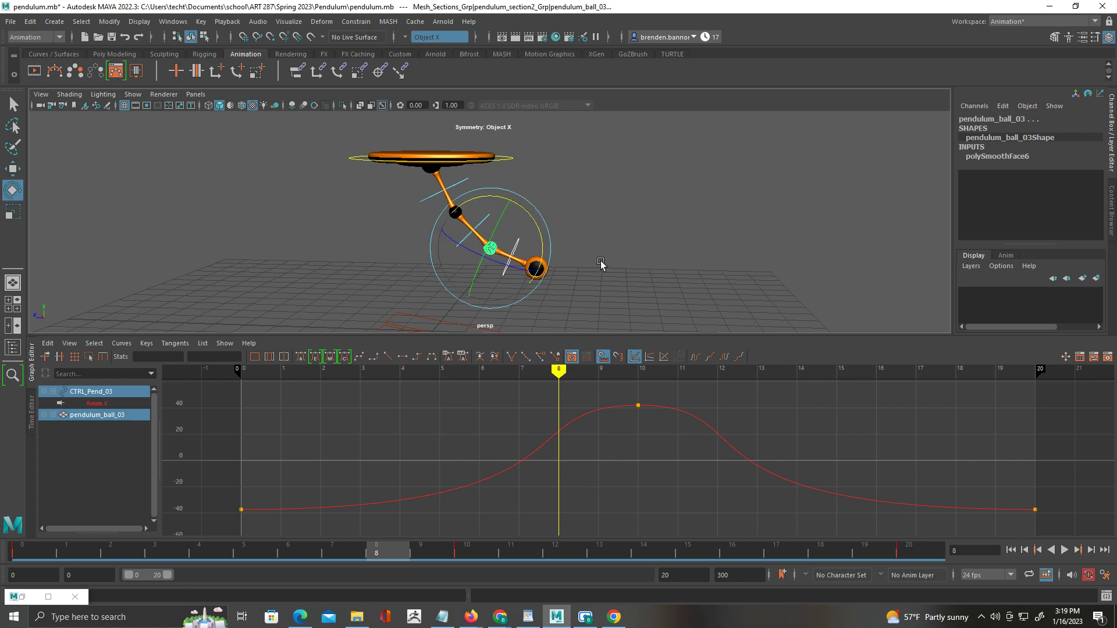
Select CTRL_Pend_03 on its own and scrub between frames 1 and 6 to compare its swing with the Rotate X curve
click(601, 259)
click(519, 239)
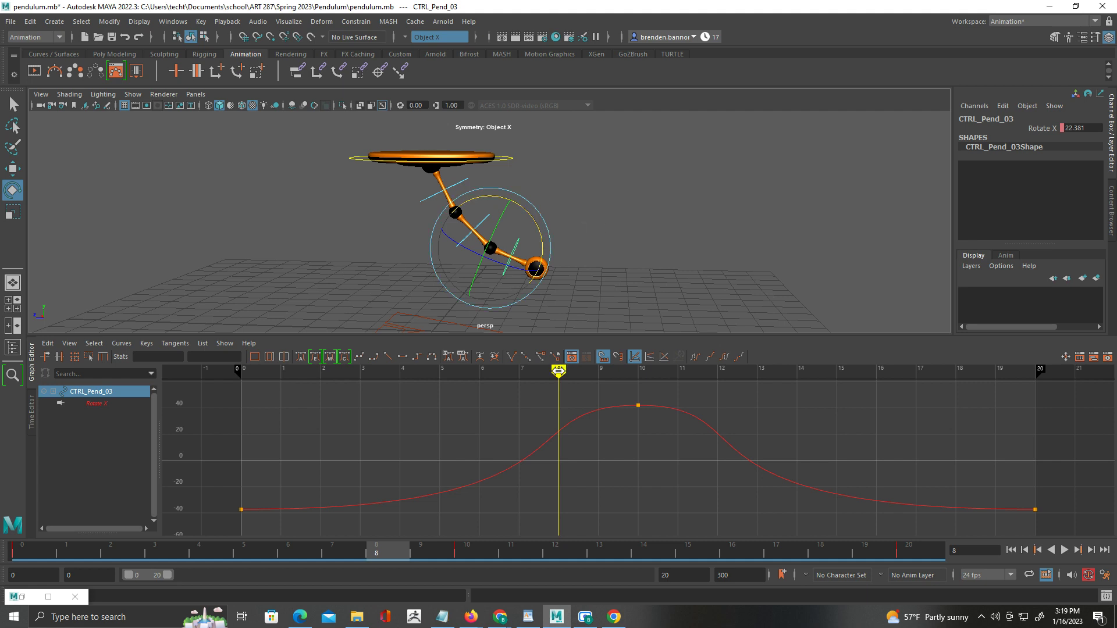
mouse_move(558, 371)
mouse_down()
mouse_move(280, 369)
mouse_move(221, 356)
mouse_move(282, 370)
mouse_move(481, 372)
mouse_move(570, 386)
mouse_move(901, 376)
mouse_move(599, 375)
mouse_move(244, 405)
mouse_move(823, 379)
mouse_move(283, 385)
mouse_up()
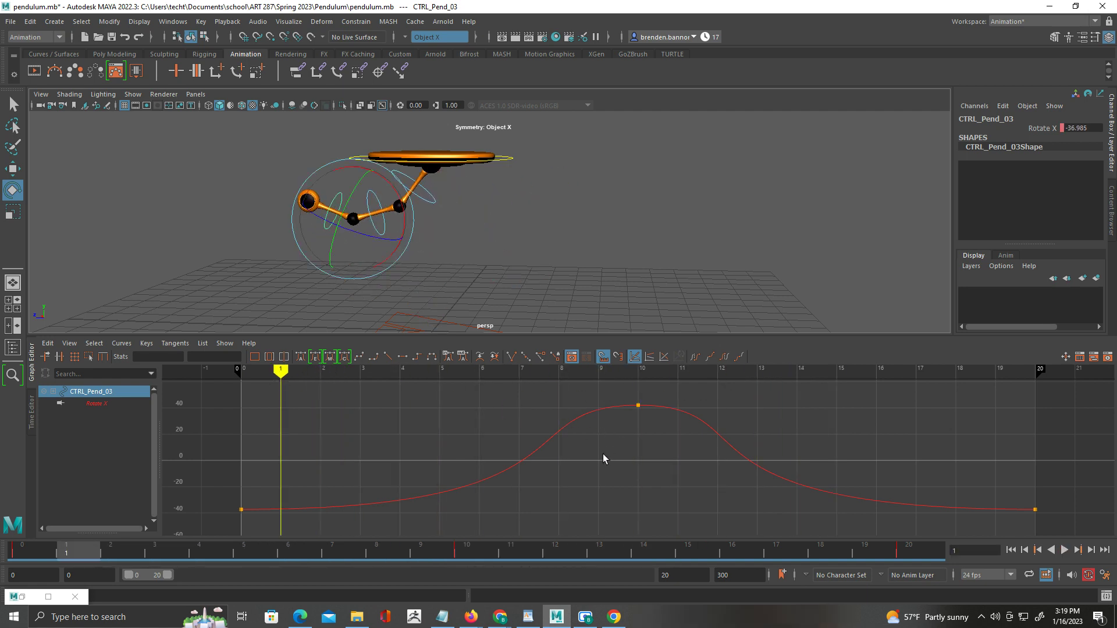
mouse_move(284, 377)
mouse_down()
mouse_move(960, 391)
mouse_move(219, 382)
mouse_move(344, 395)
mouse_move(892, 391)
mouse_move(485, 388)
mouse_up()
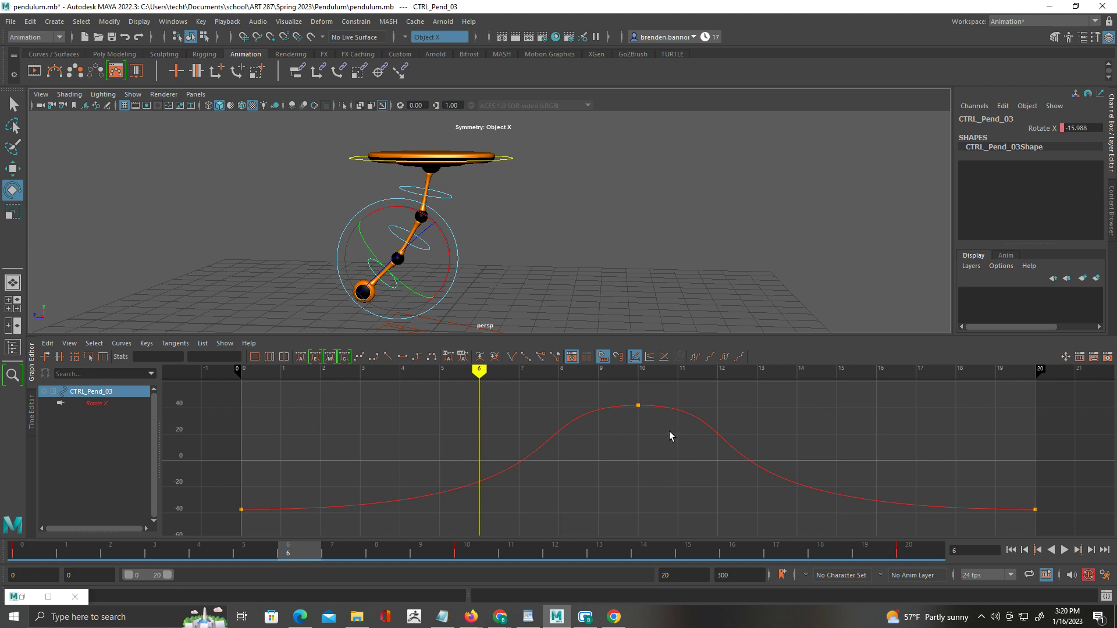
Try moving CTRL_Pend_03's peak Rotate X key from frame 10 to frame 12, scrub to check the overlap, and undo the move
drag(585, 383, 647, 410)
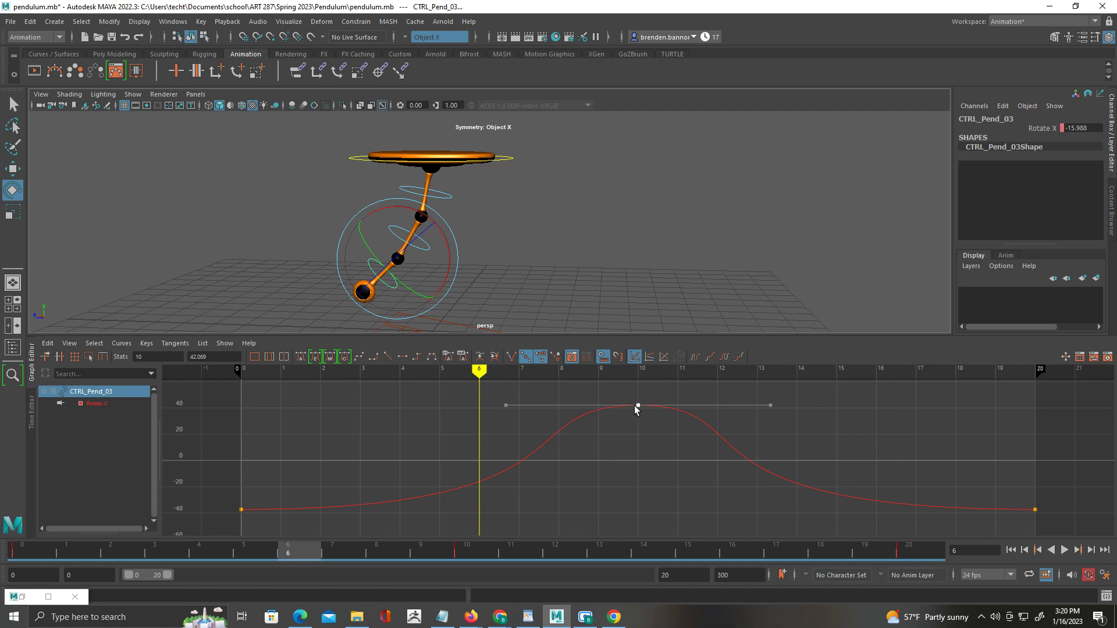
drag(638, 405, 714, 406)
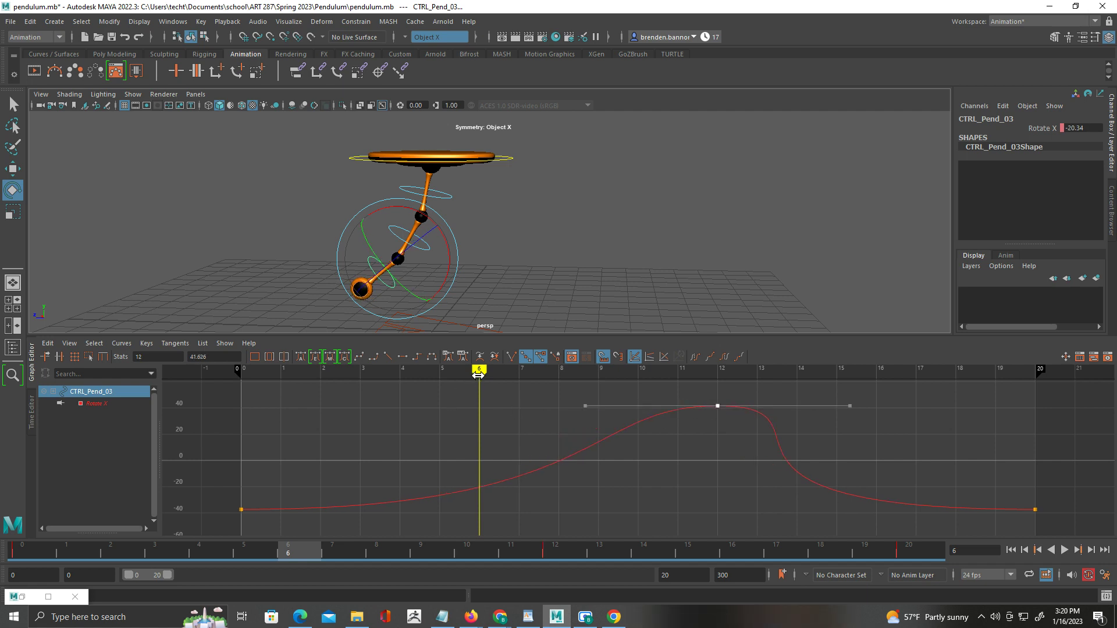
mouse_move(479, 375)
mouse_down()
mouse_move(242, 376)
mouse_move(767, 385)
mouse_move(873, 376)
mouse_move(279, 375)
mouse_move(718, 387)
mouse_up()
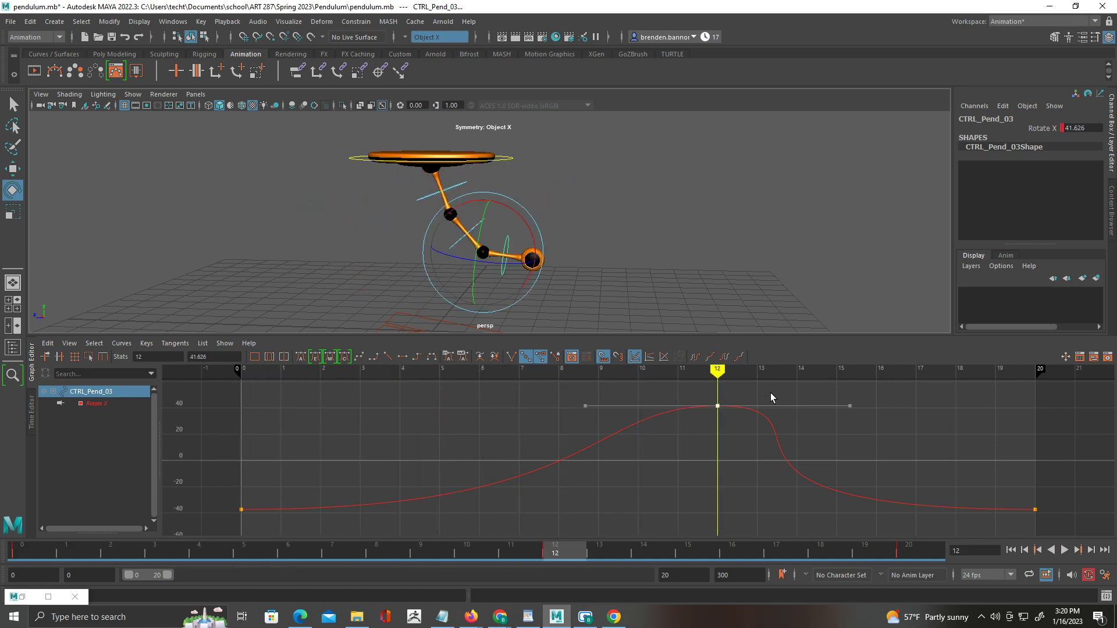
key(ctrl+z)
key(ctrl+z)
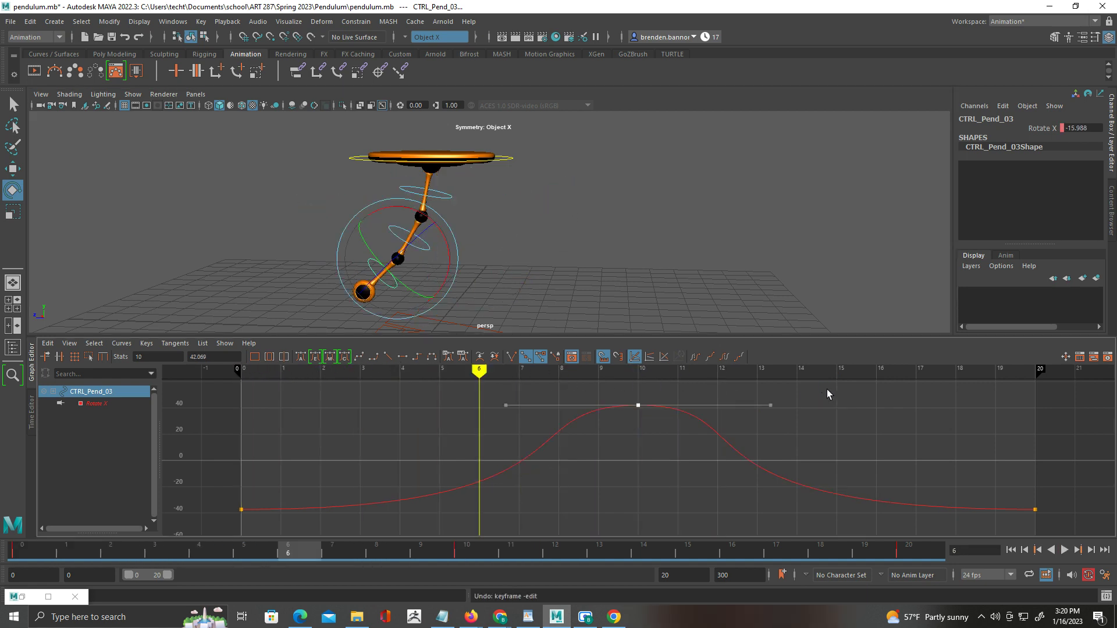
click(856, 425)
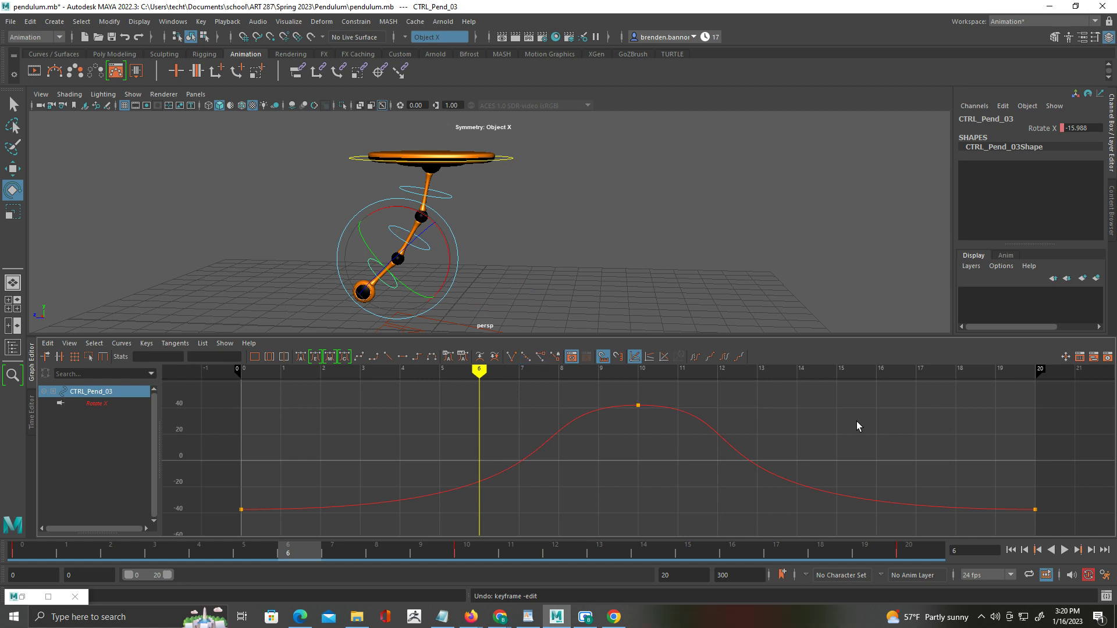
Scrub to frame 16, select CTRL_Pend_Main, and review the whole swing by playing and scrubbing the animation to frame 9
mouse_move(479, 371)
mouse_down()
mouse_move(319, 371)
mouse_move(876, 370)
mouse_up()
drag(535, 150, 511, 177)
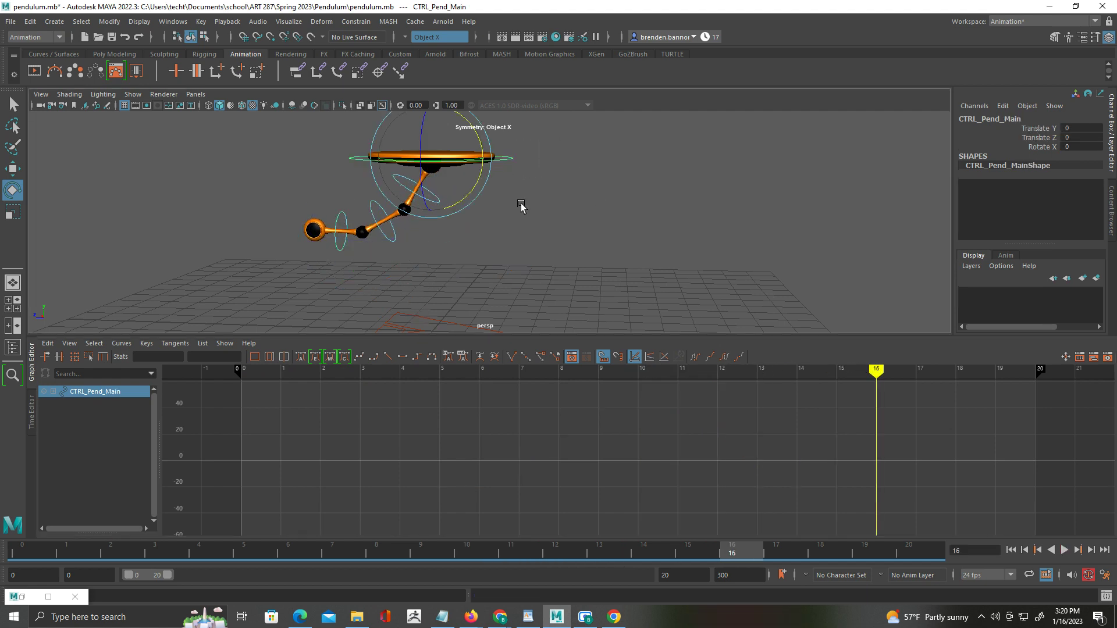
key(alt+v)
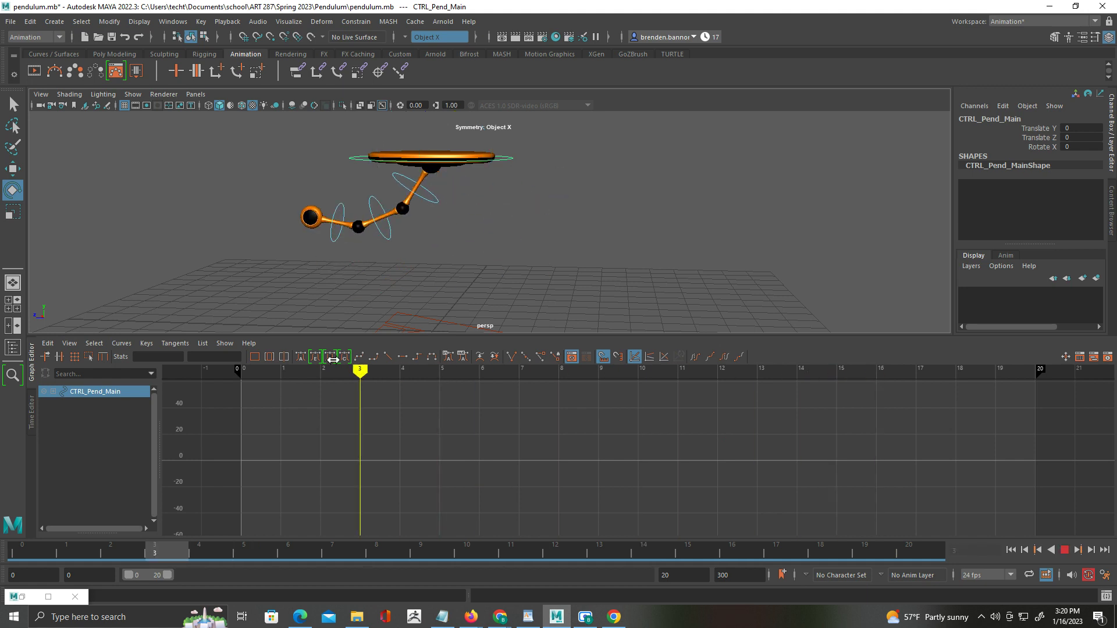
mouse_move(422, 374)
mouse_down()
mouse_move(995, 371)
mouse_move(206, 373)
mouse_move(948, 382)
mouse_move(586, 388)
mouse_move(242, 370)
mouse_move(743, 370)
mouse_up()
drag(826, 374, 606, 363)
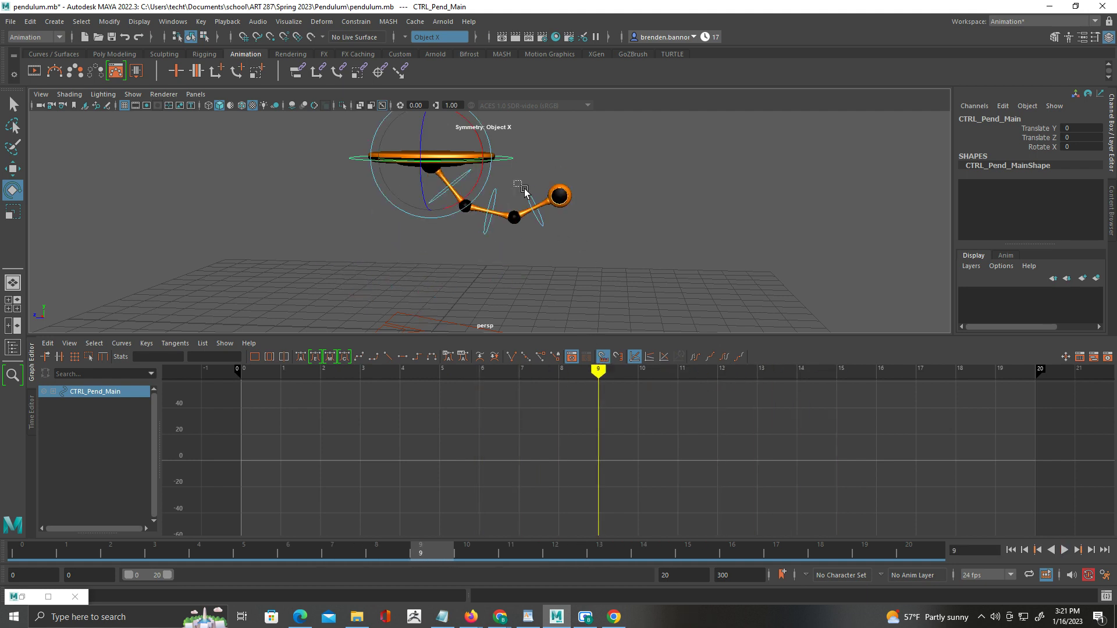
Select CTRL_Pend_03 and review its Rotate X curve against the motion by playing and scrubbing the swing, ending with playback stopped
click(532, 201)
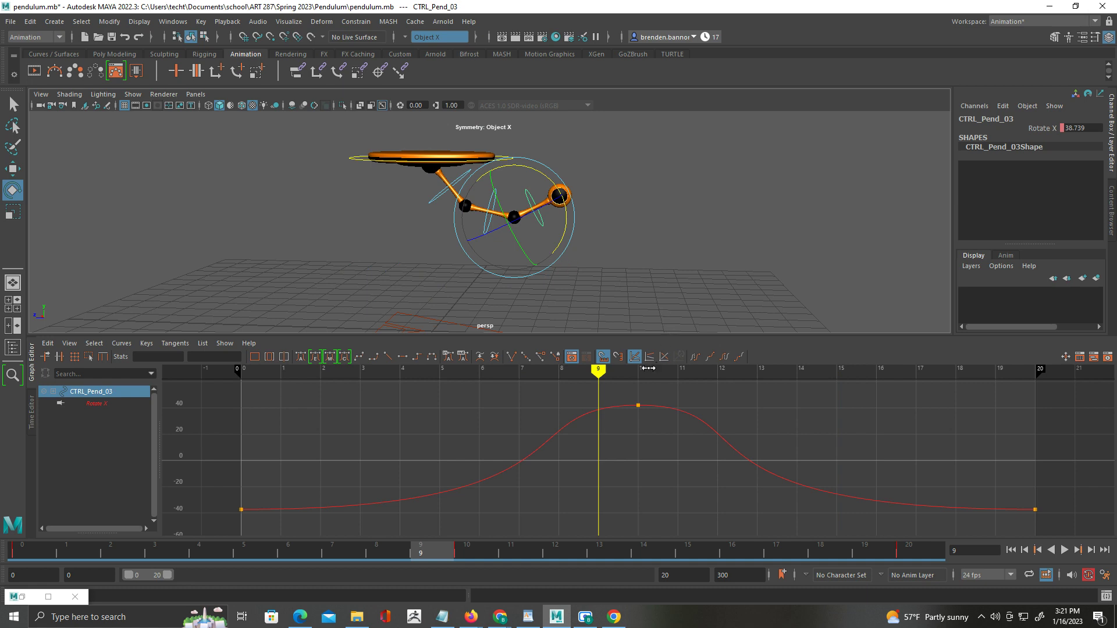
key(alt+v)
mouse_move(572, 373)
mouse_down()
mouse_move(308, 371)
mouse_move(1016, 368)
mouse_up()
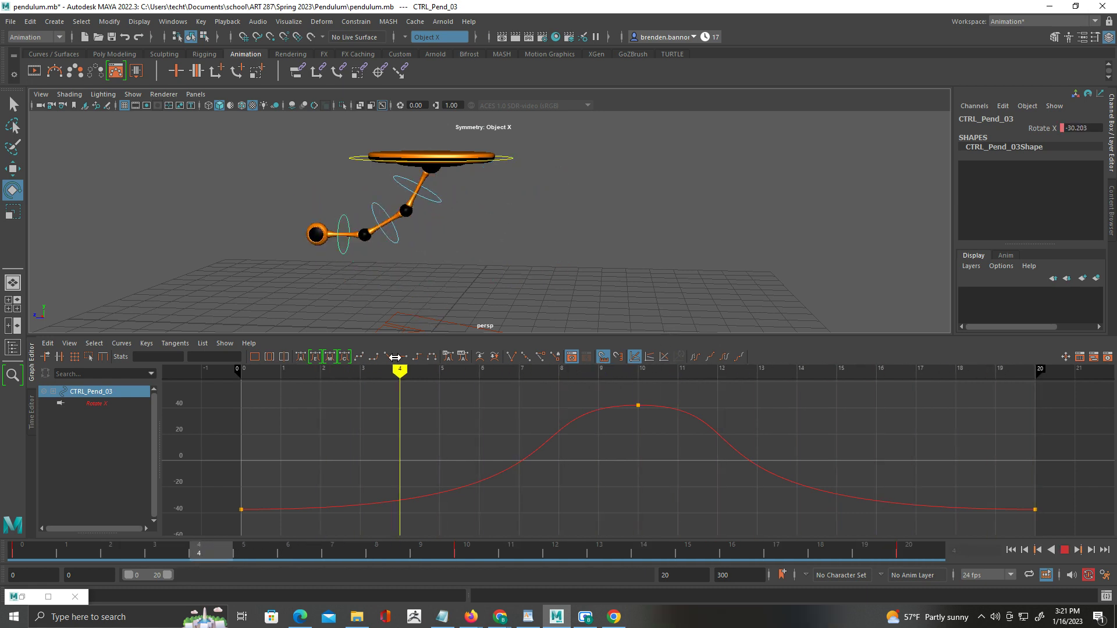
key(alt+v)
Deselect everything and save the scene under its existing name, pendulum.mb
click(629, 255)
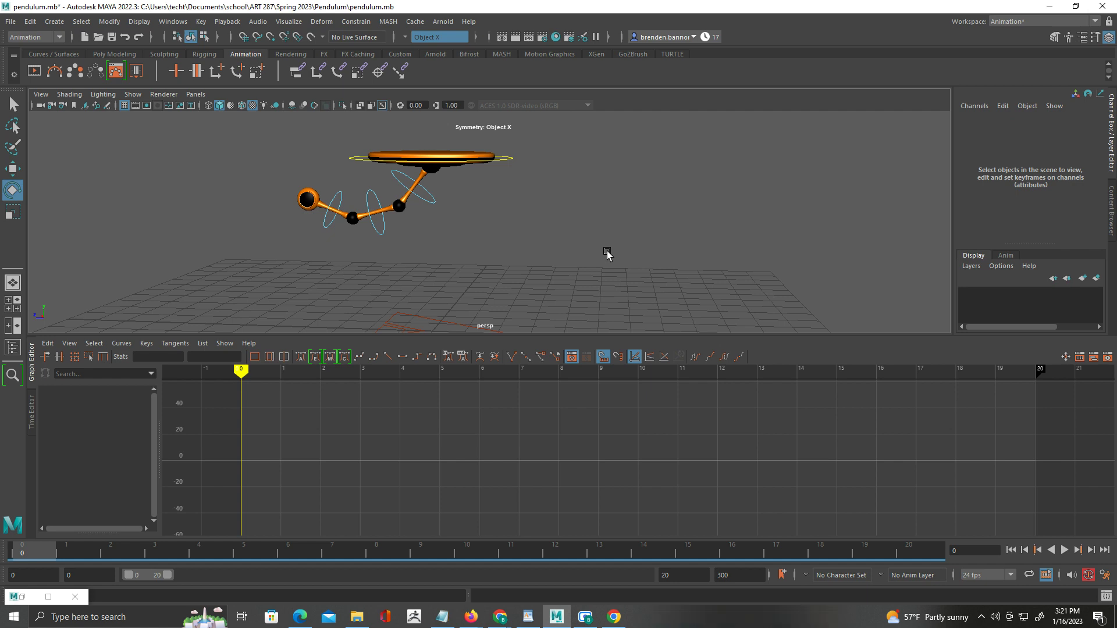
click(10, 21)
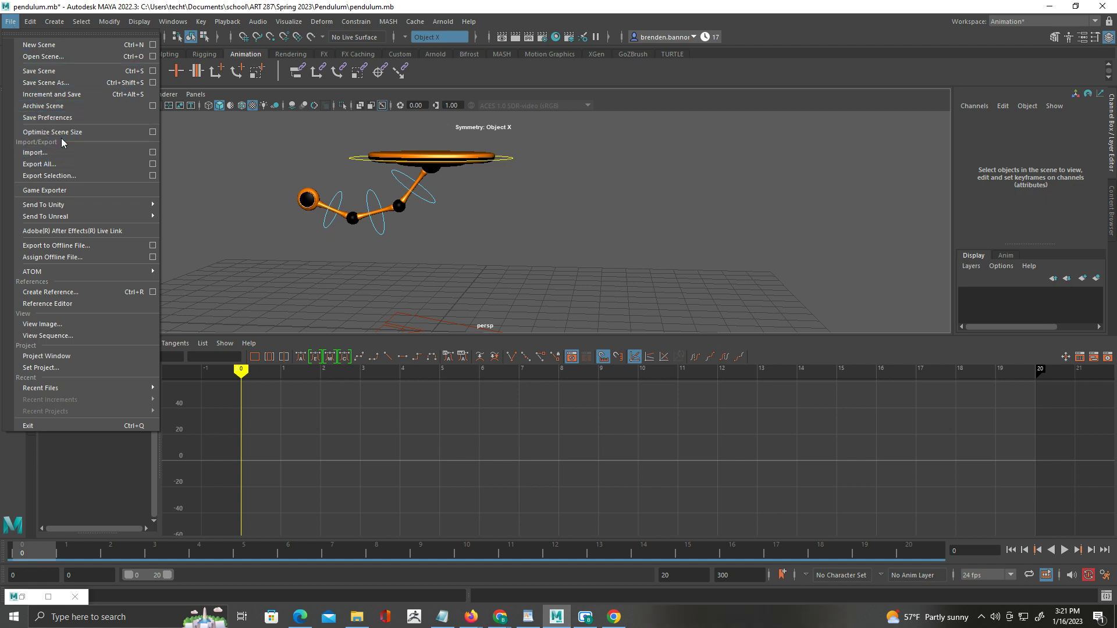
click(72, 73)
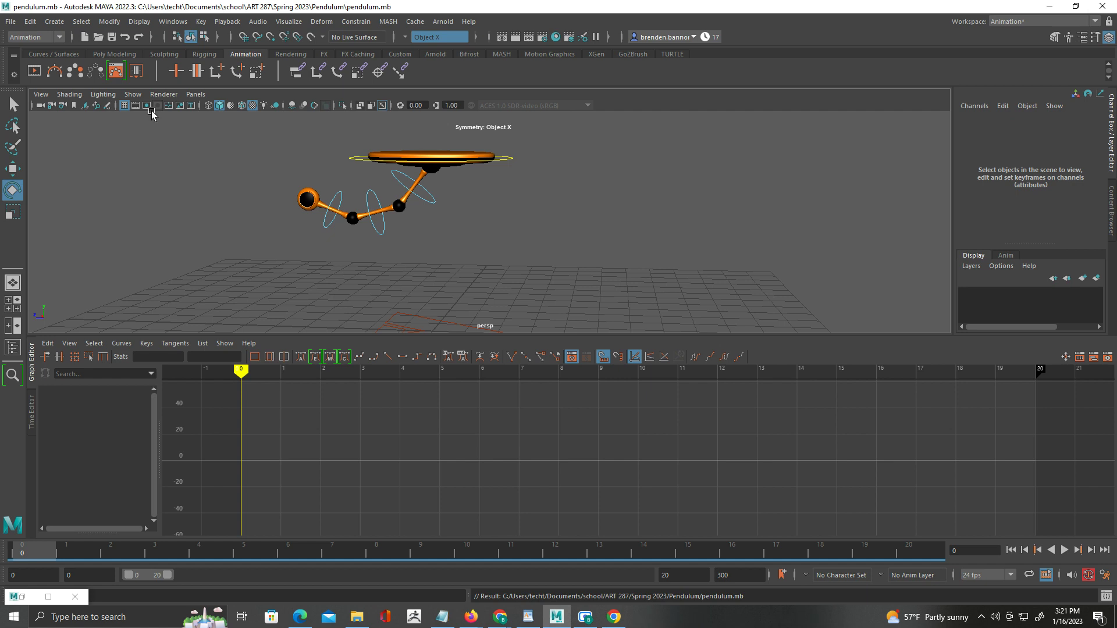
click(10, 21)
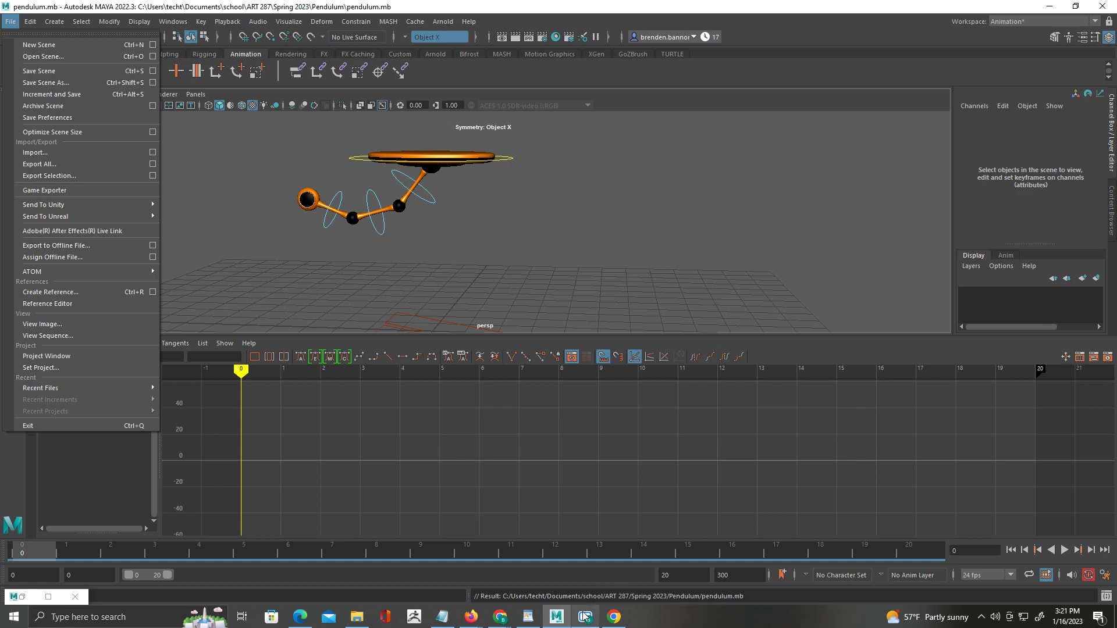
mouse_move(586, 621)
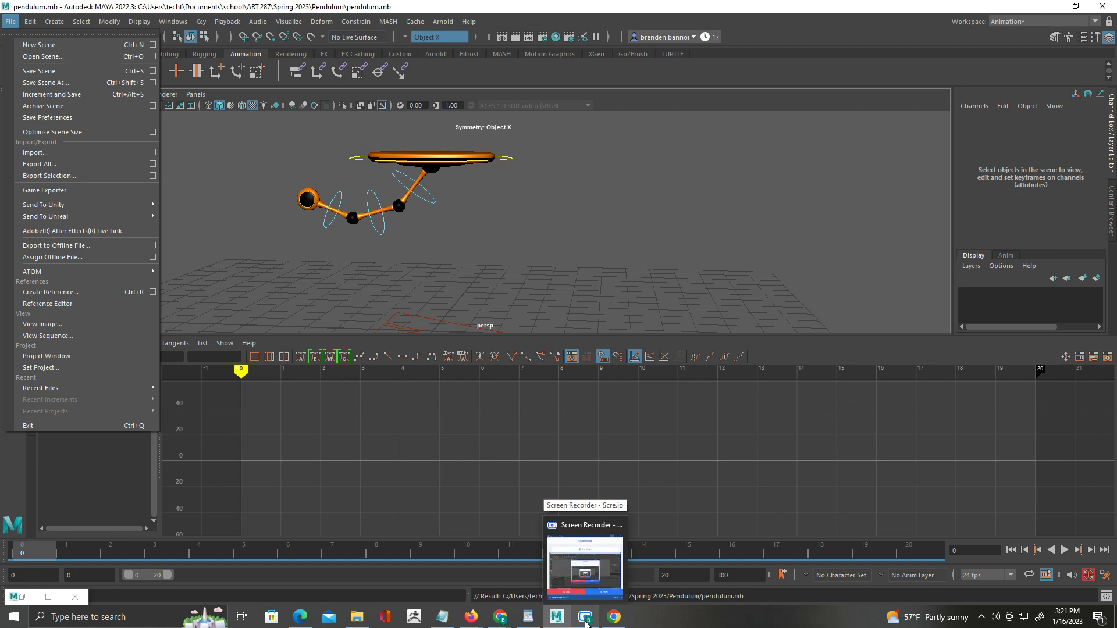
click(590, 567)
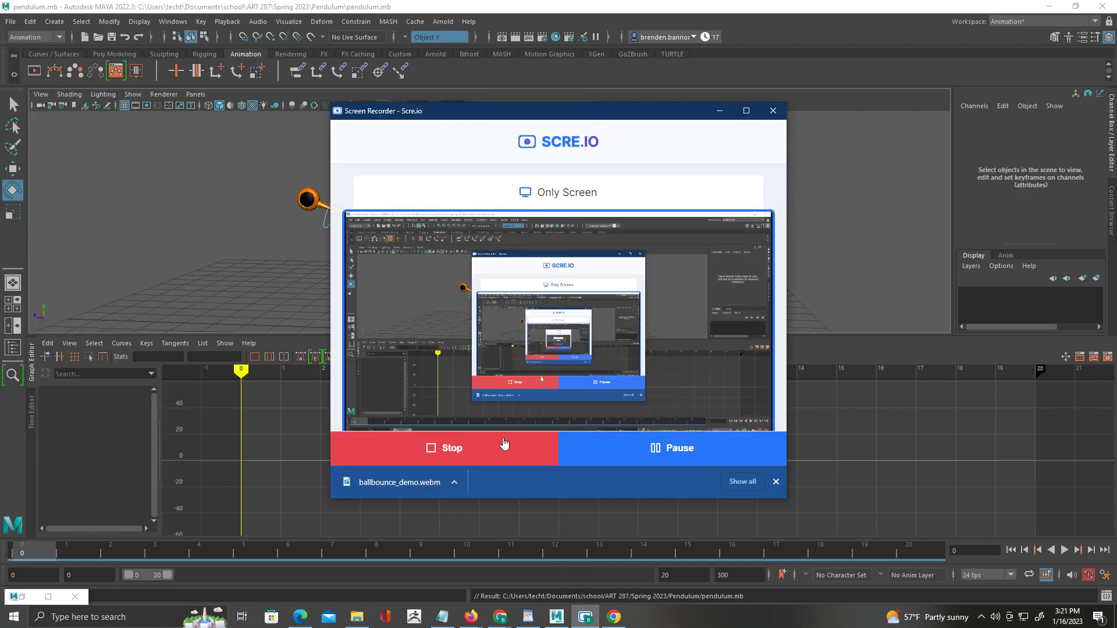